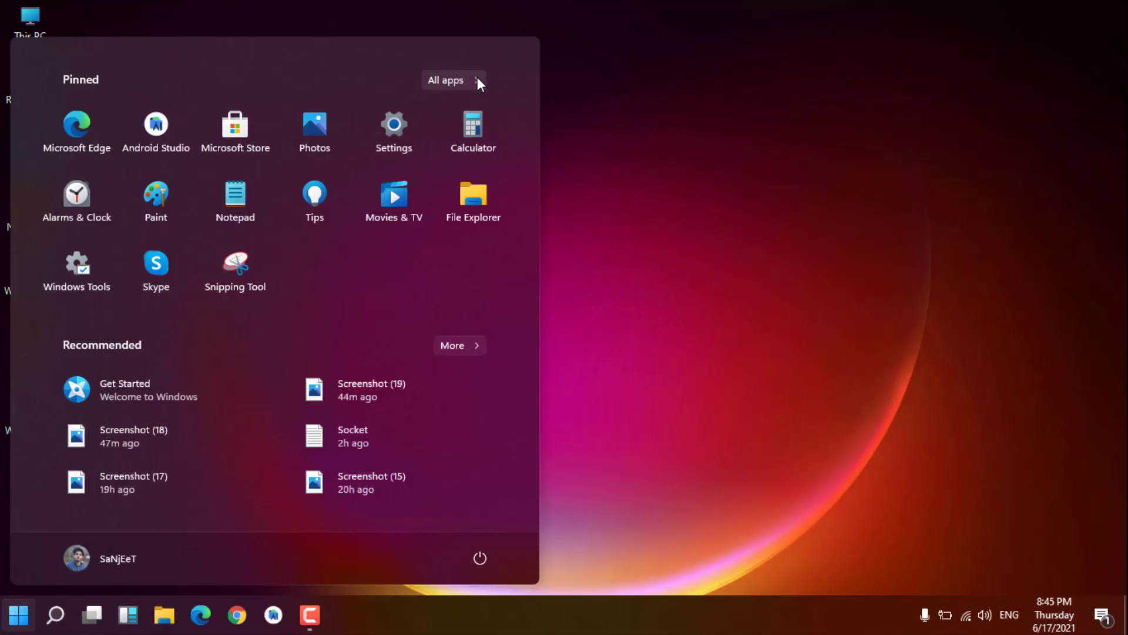
- Look through the full list of installed apps in the Start menu, then close the menu
click(478, 78)
scroll(410, 253, down, 5)
scroll(410, 252, up, 1)
scroll(410, 250, up, 4)
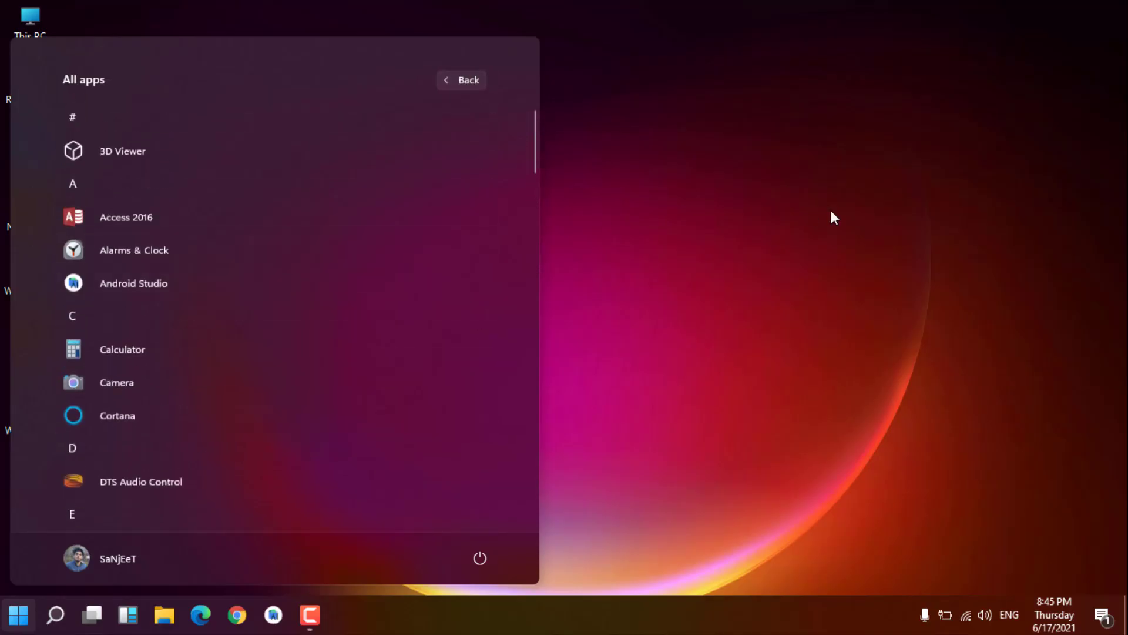
click(831, 217)
- Open the Themes page in the Personalization section of Settings
click(31, 618)
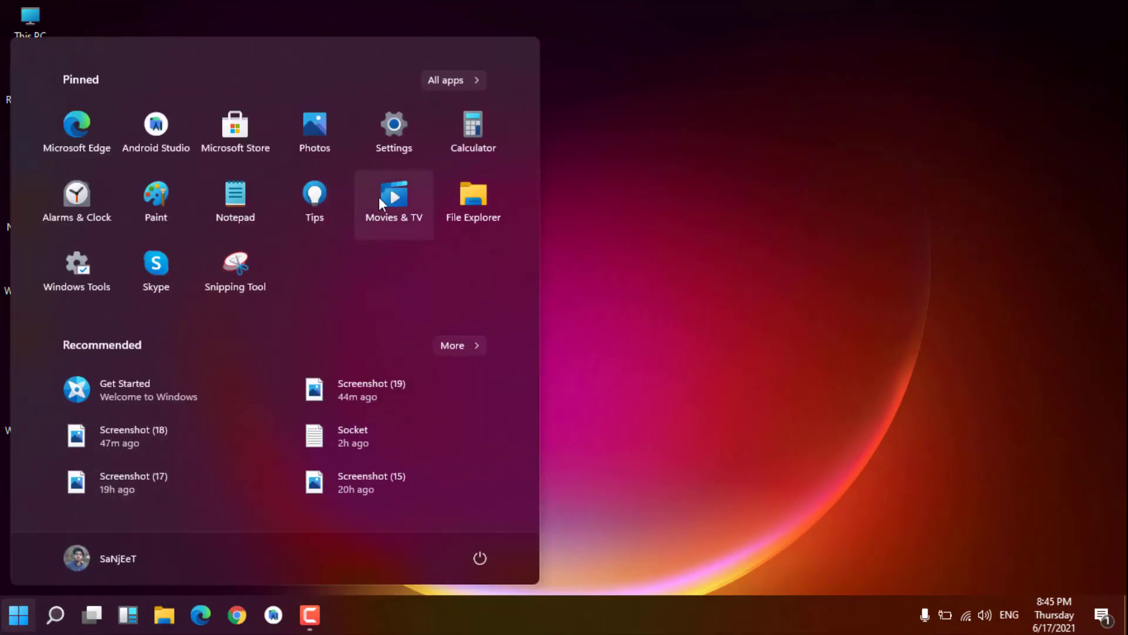
click(386, 143)
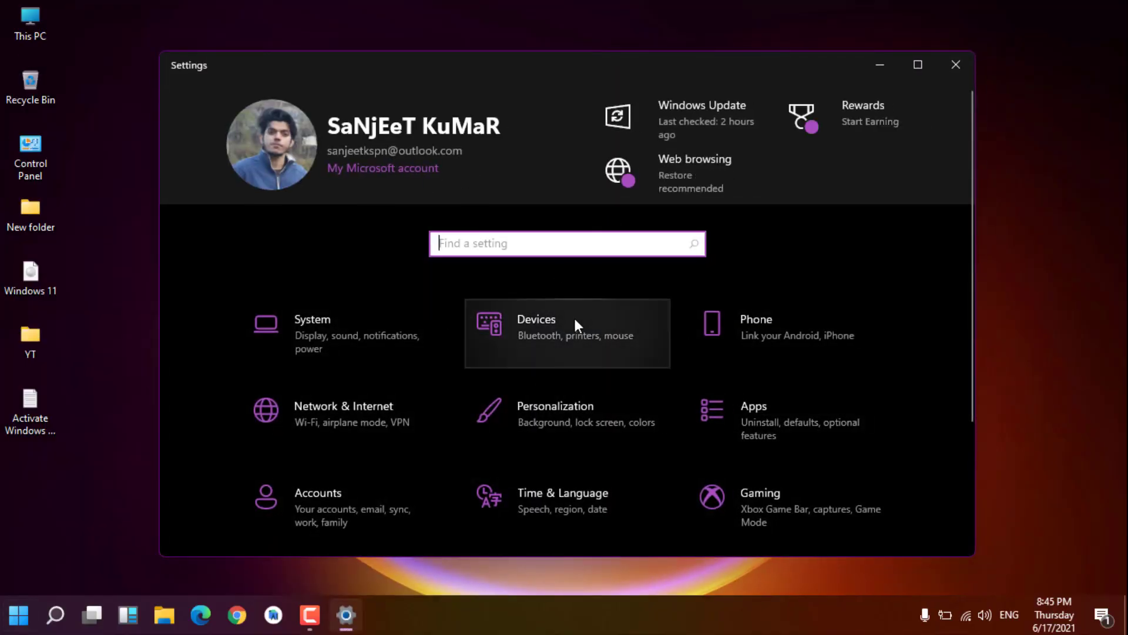
click(588, 418)
scroll(568, 403, down, 5)
click(273, 373)
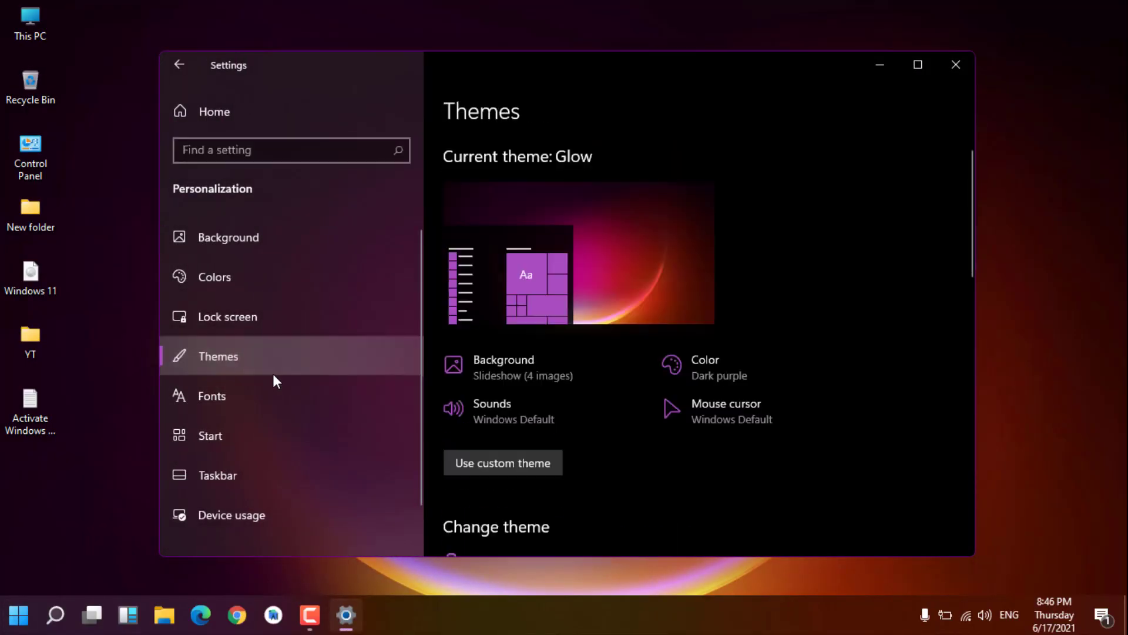
- Apply the Windows (light) theme and minimize Settings to reveal the desktop
scroll(563, 414, down, 2)
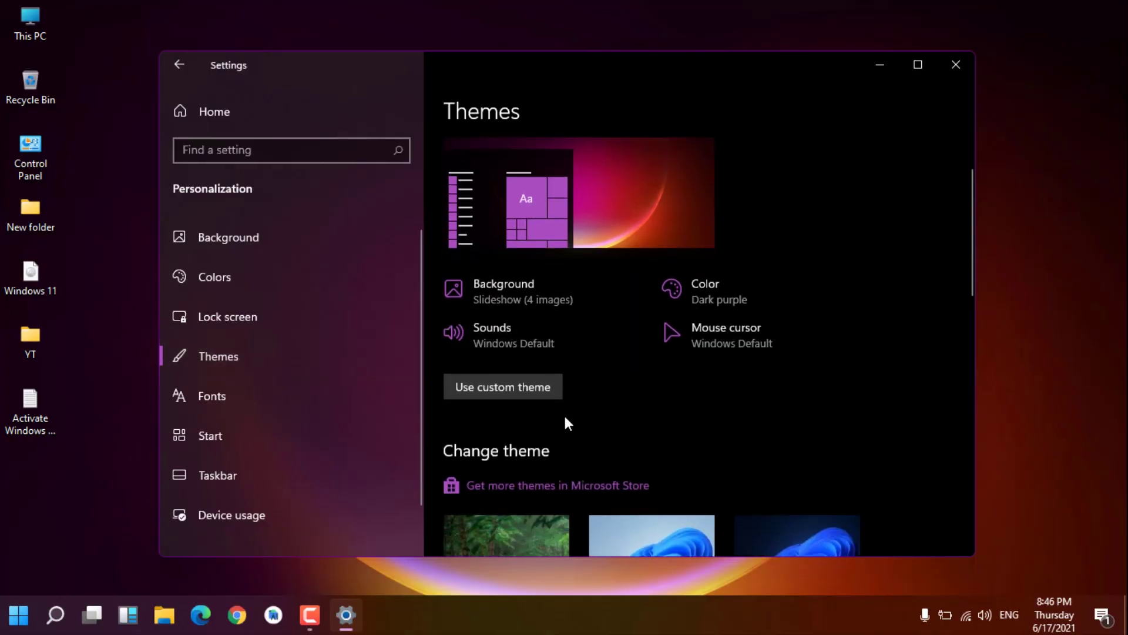
scroll(559, 333, down, 3)
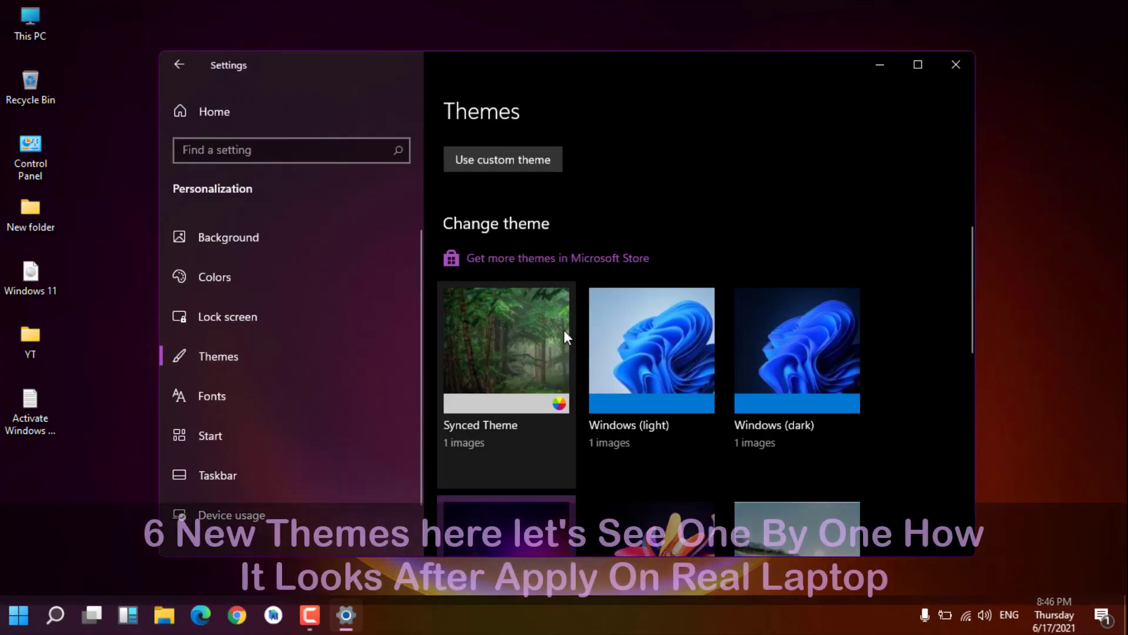
scroll(636, 411, down, 2)
scroll(638, 414, down, 5)
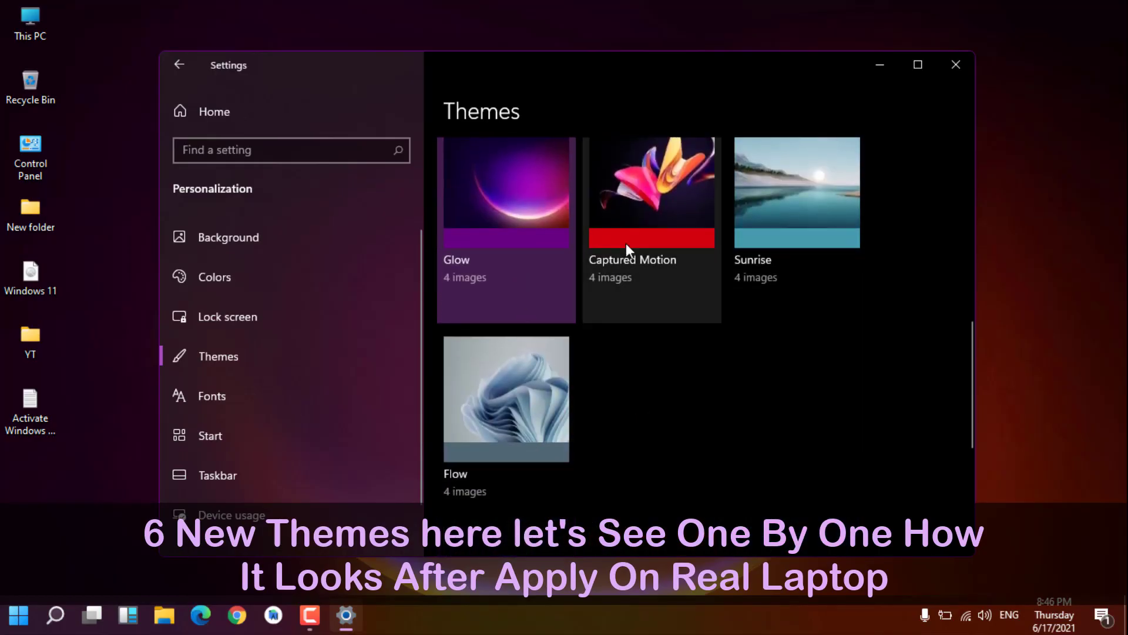
scroll(778, 240, up, 3)
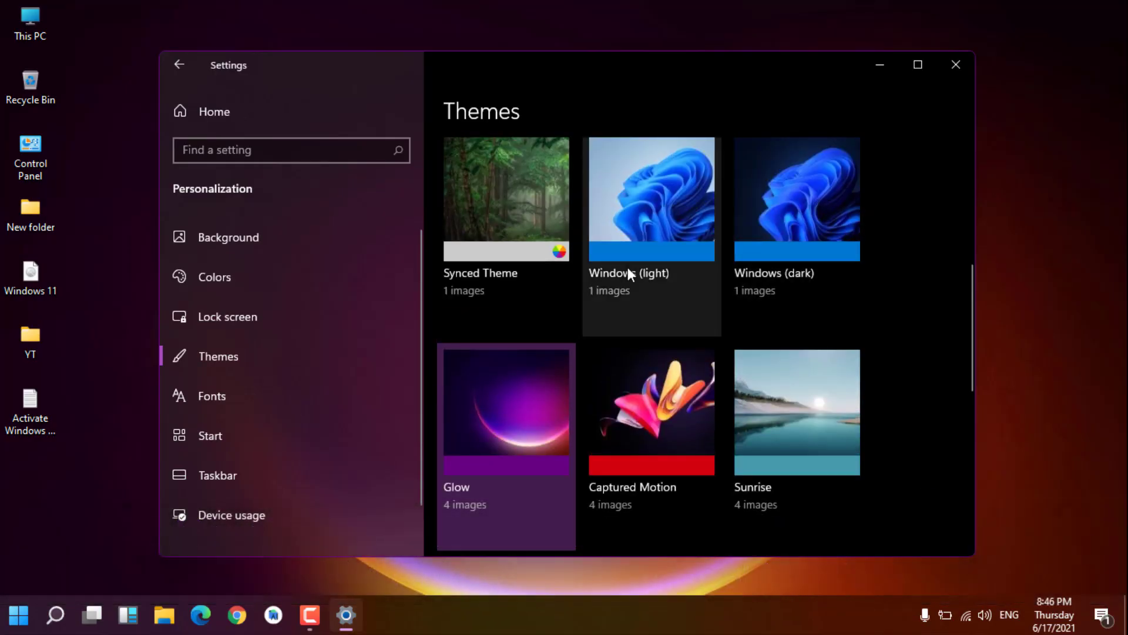
click(644, 231)
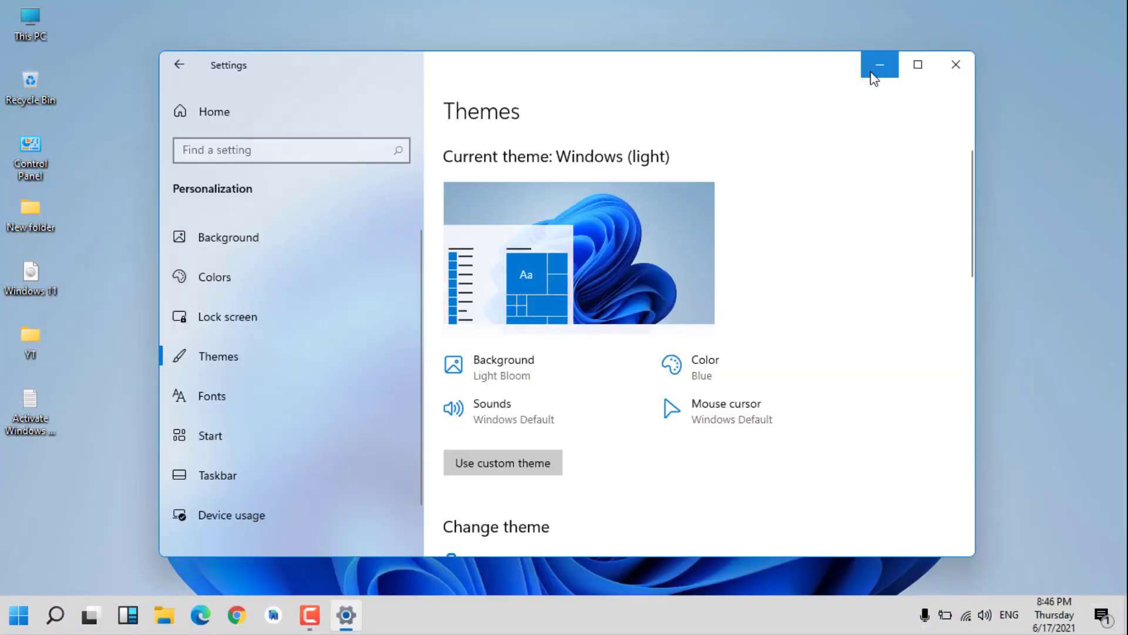
click(876, 76)
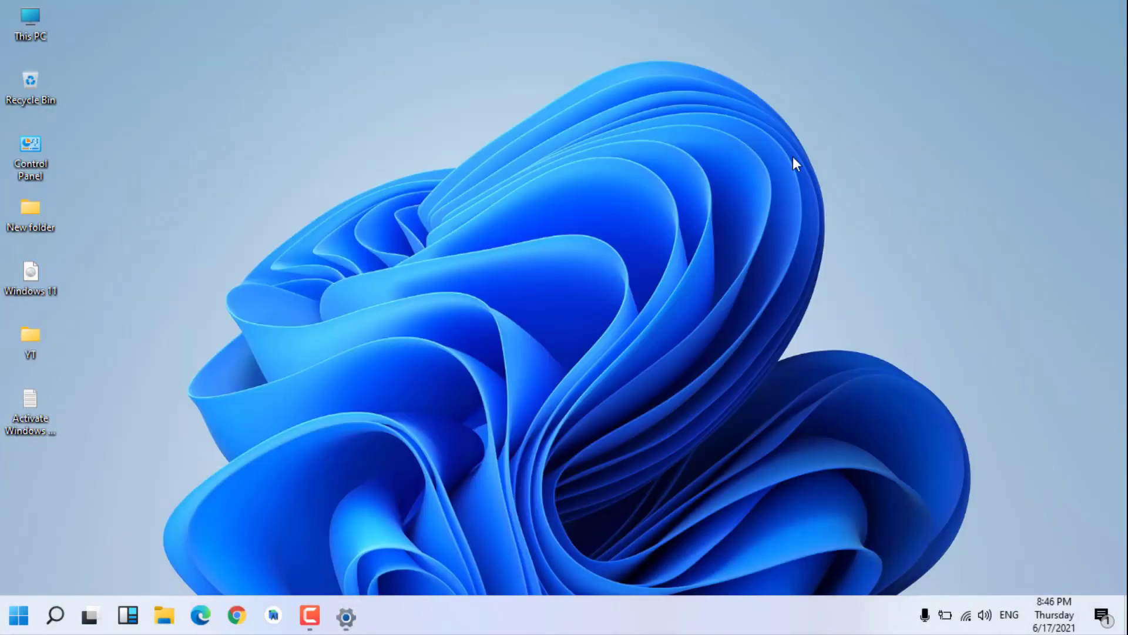
- View how the search panel and the Start menu look in the light theme, closing each one
click(348, 617)
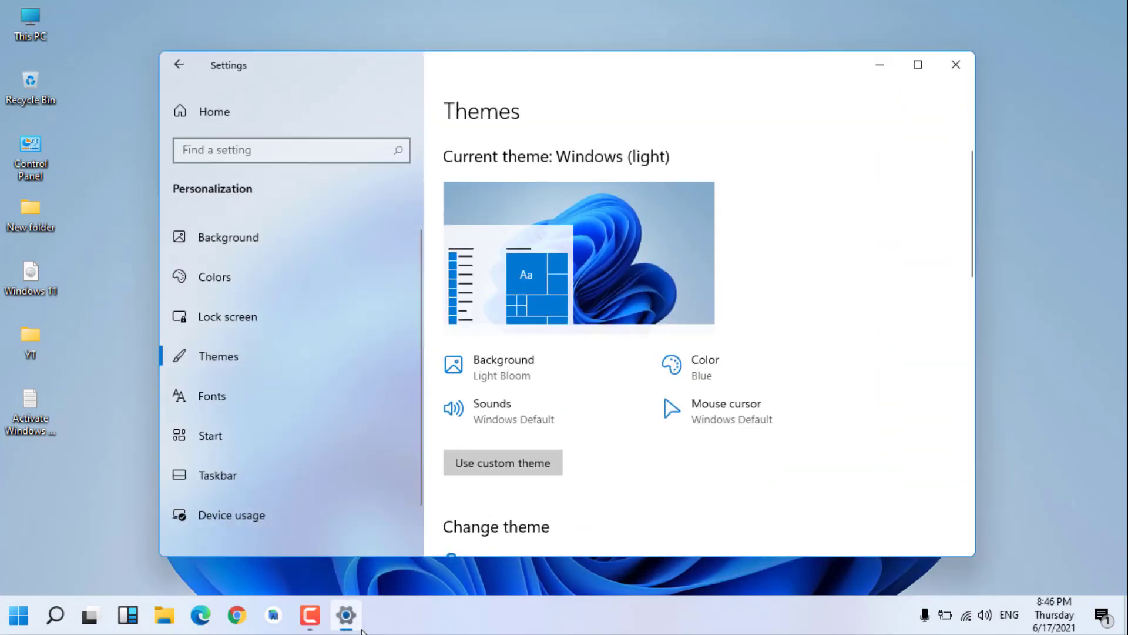
click(347, 616)
click(58, 617)
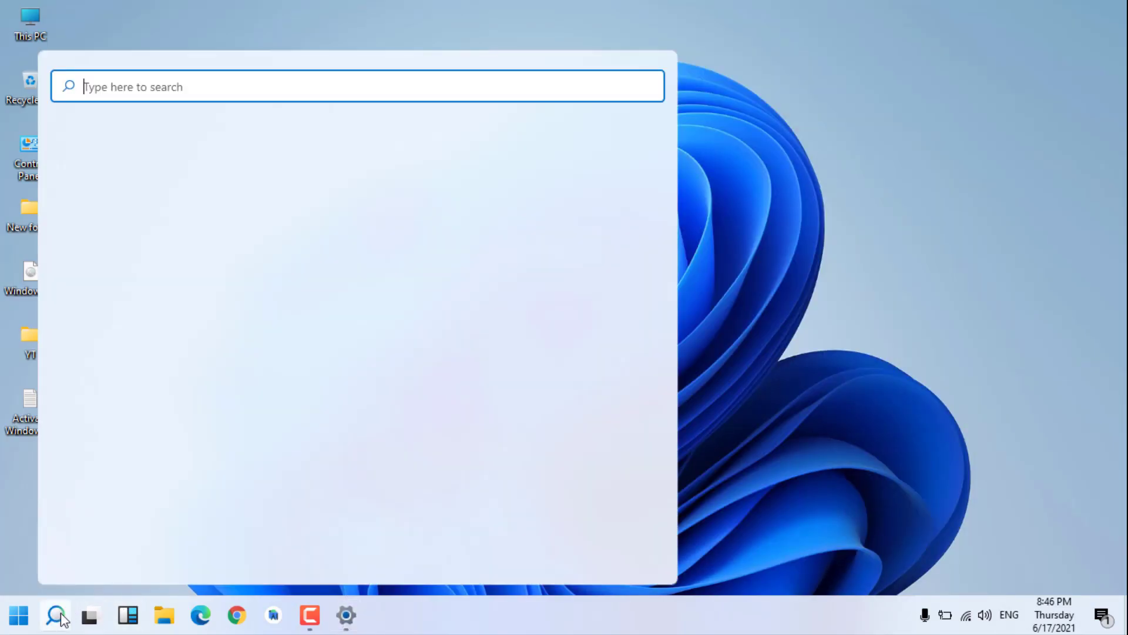
click(62, 618)
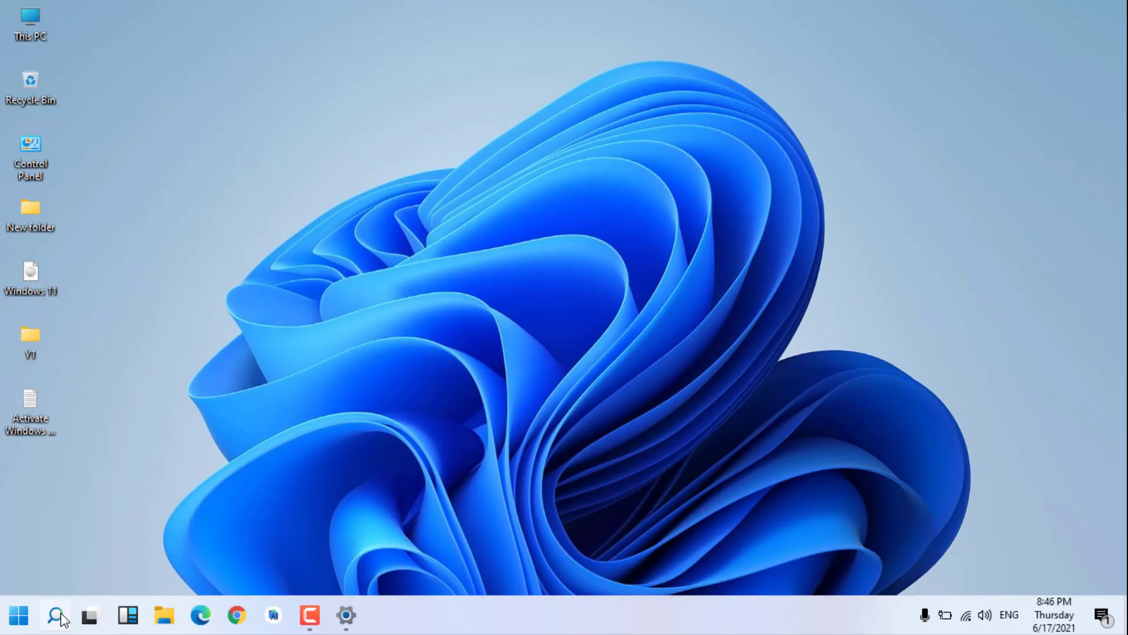
click(19, 625)
click(20, 626)
click(19, 625)
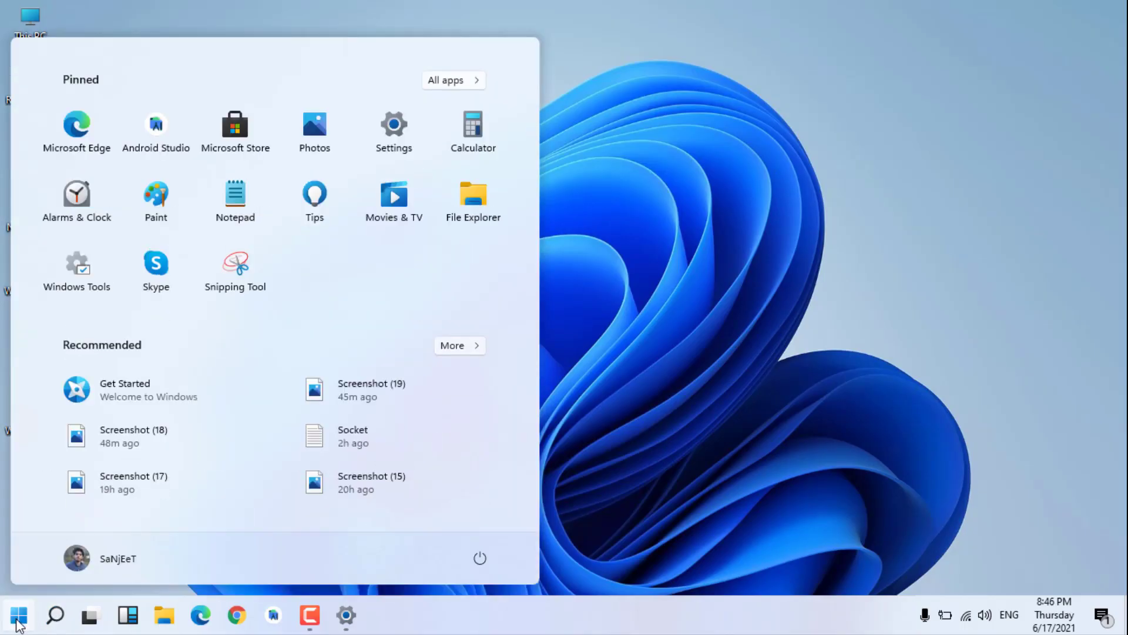
click(20, 625)
- View the contents of the F: drive from This PC, close File Explorer and refresh the desktop
double_click(41, 13)
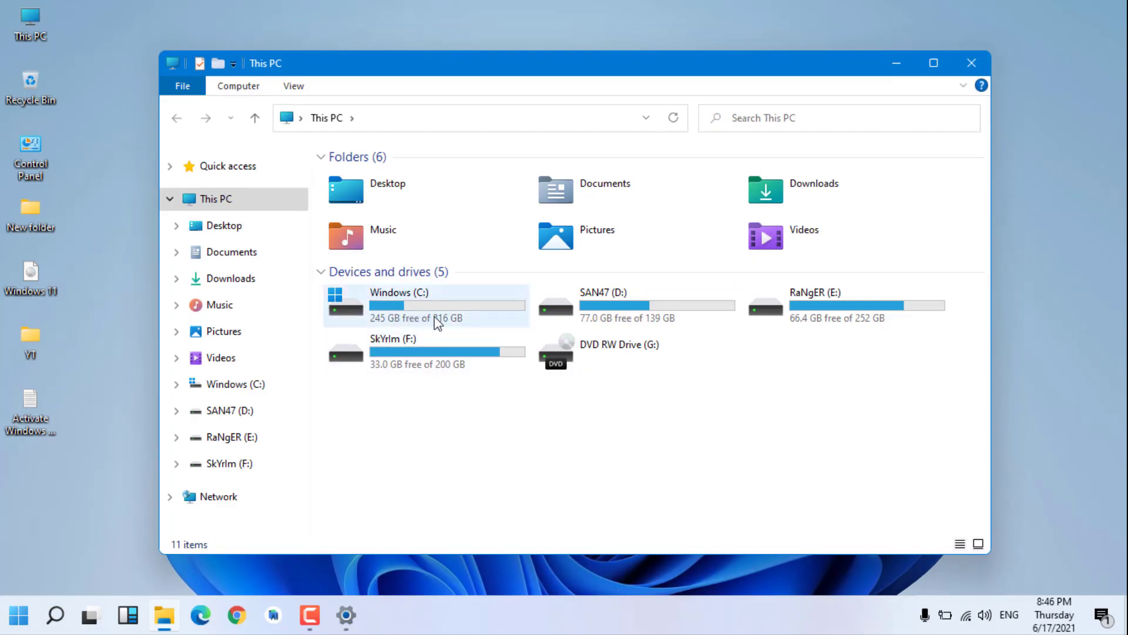
double_click(459, 350)
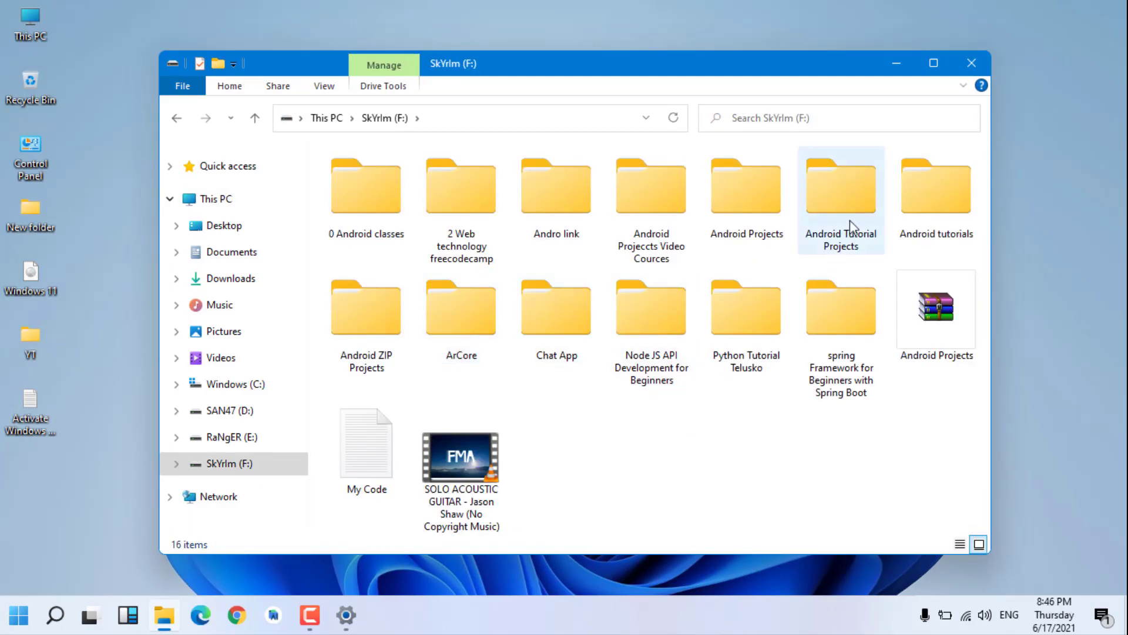
click(971, 63)
right_click(593, 137)
click(615, 193)
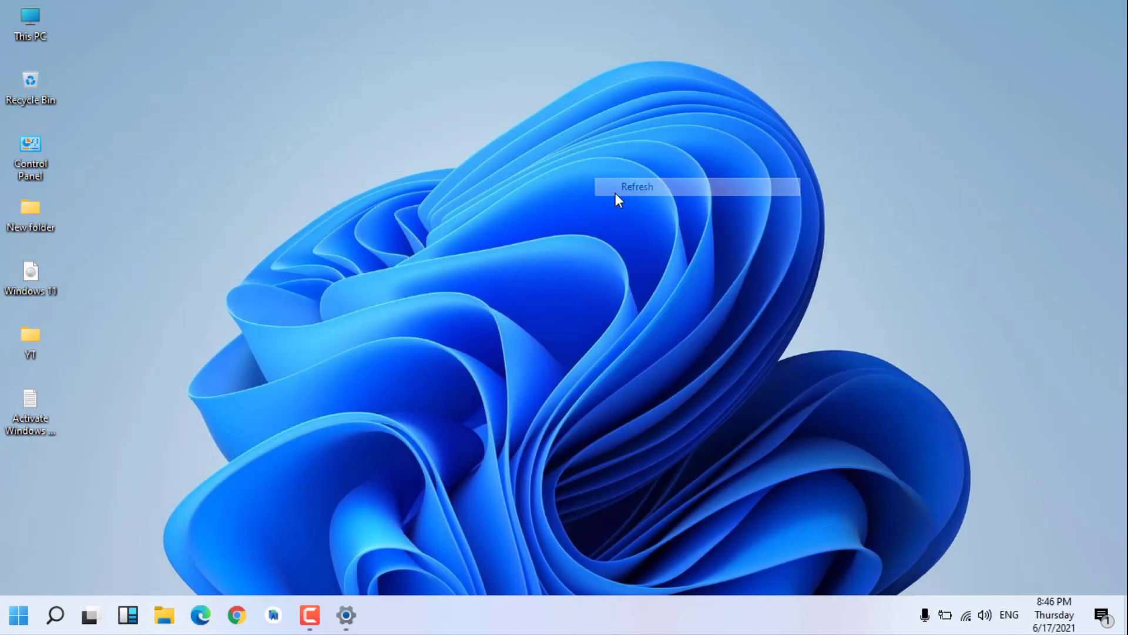
- Dismiss the Settings notification in the action center and lower the screen brightness slightly
click(1100, 615)
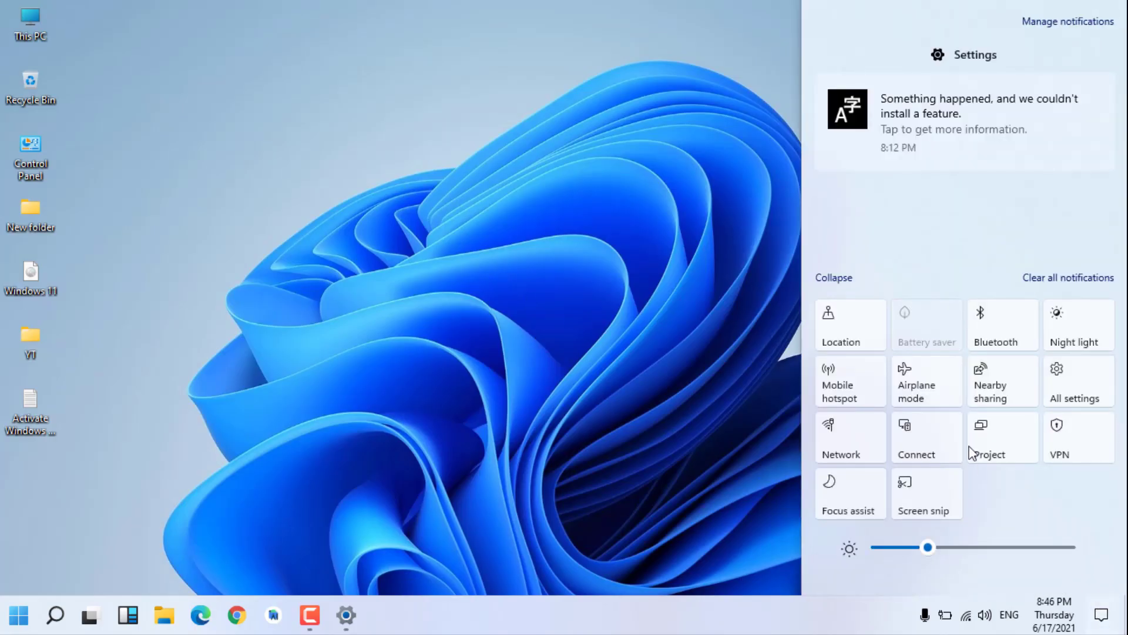
click(1099, 90)
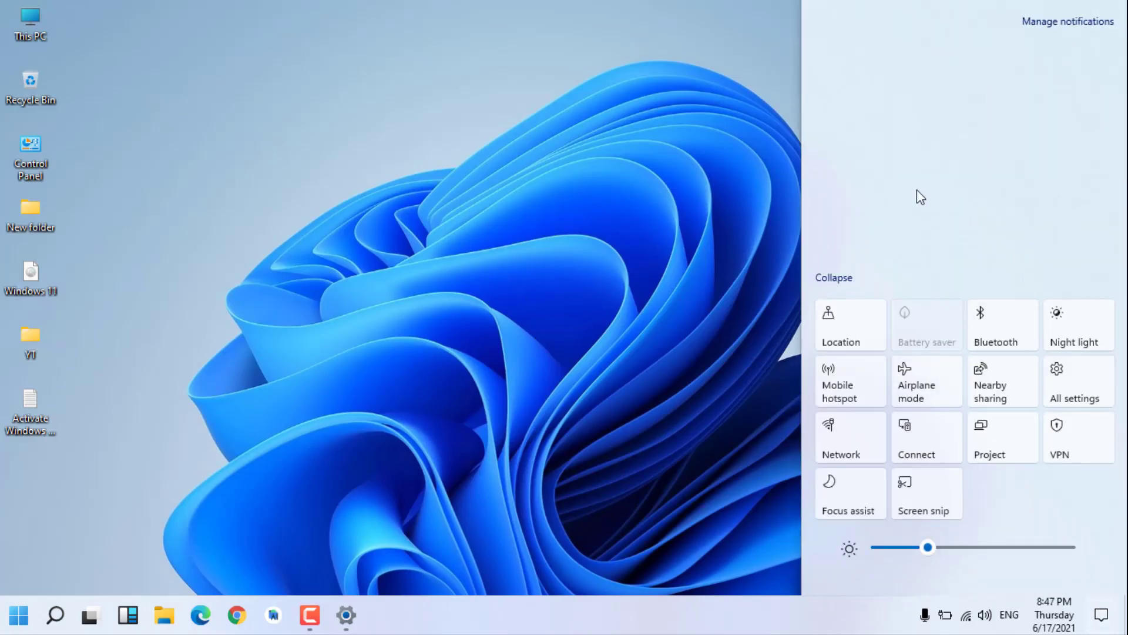
drag(935, 551, 927, 551)
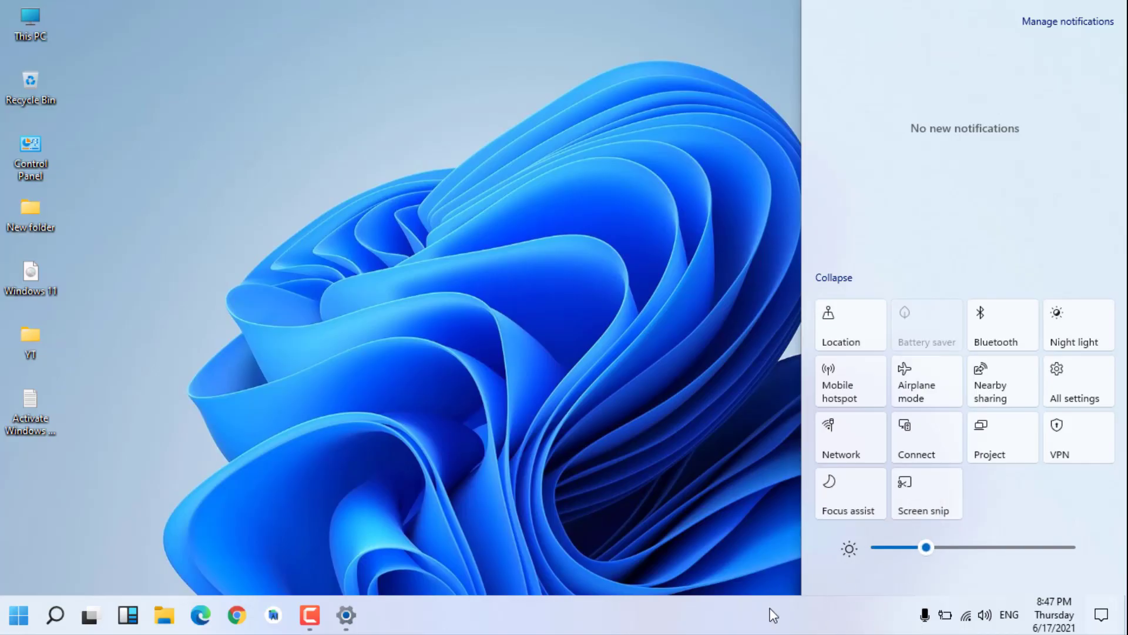
click(624, 480)
- Apply the Windows (dark) theme and minimize Settings to reveal the desktop
click(345, 613)
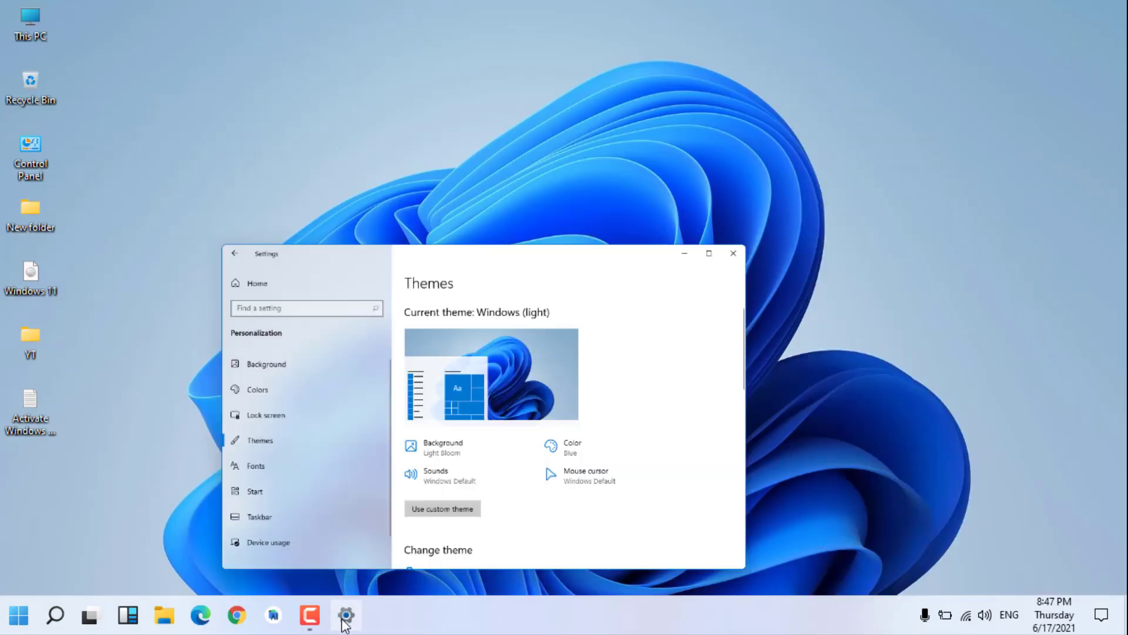
scroll(627, 394, down, 5)
click(766, 374)
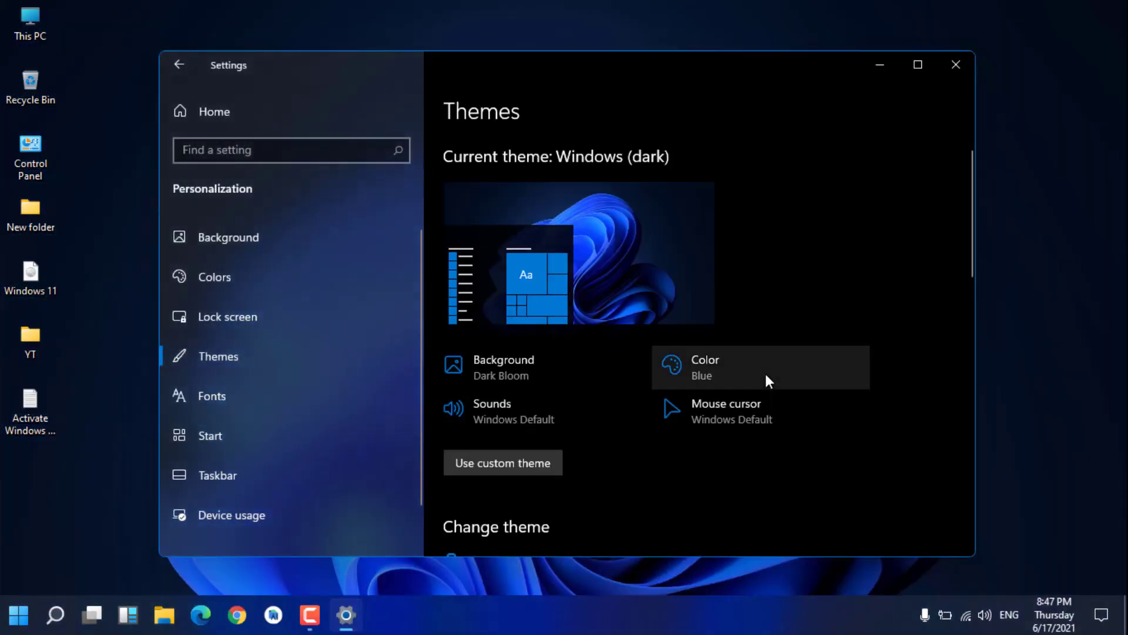
click(879, 65)
- View the widgets news feed and the Start menu in the dark theme, closing each one
right_click(664, 217)
right_click(128, 615)
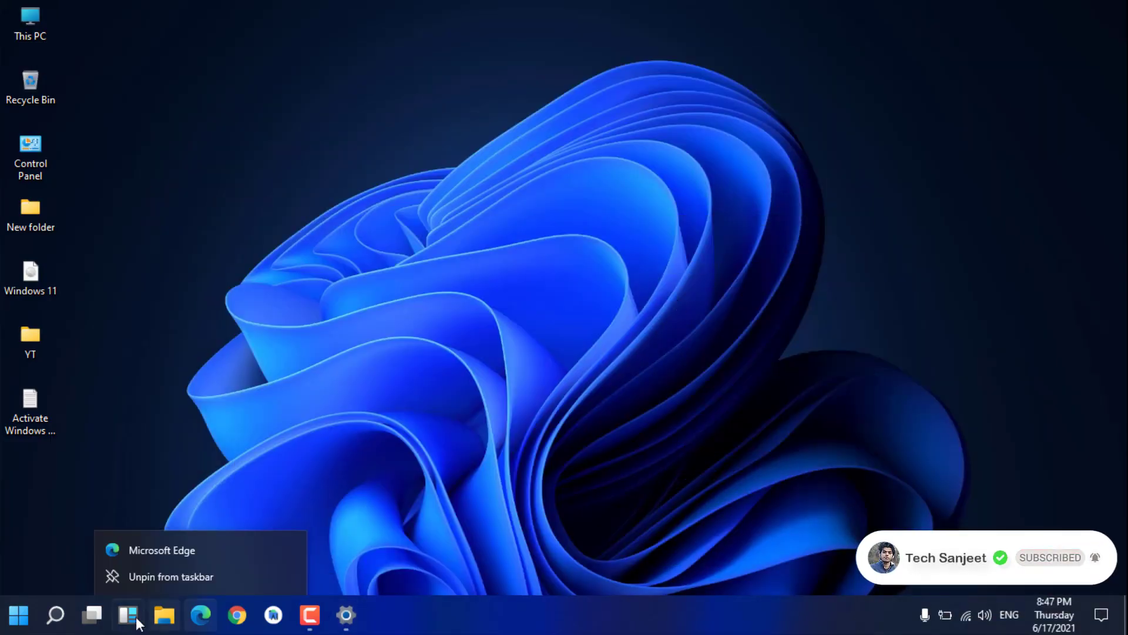
click(128, 615)
scroll(323, 451, down, 5)
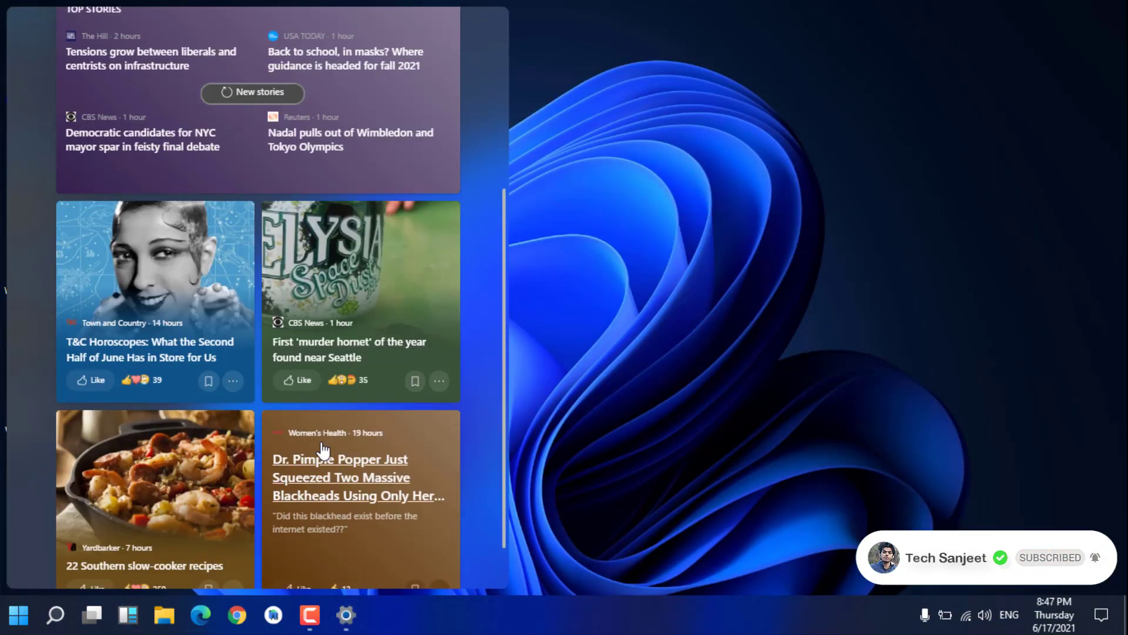
scroll(319, 456, up, 5)
click(782, 319)
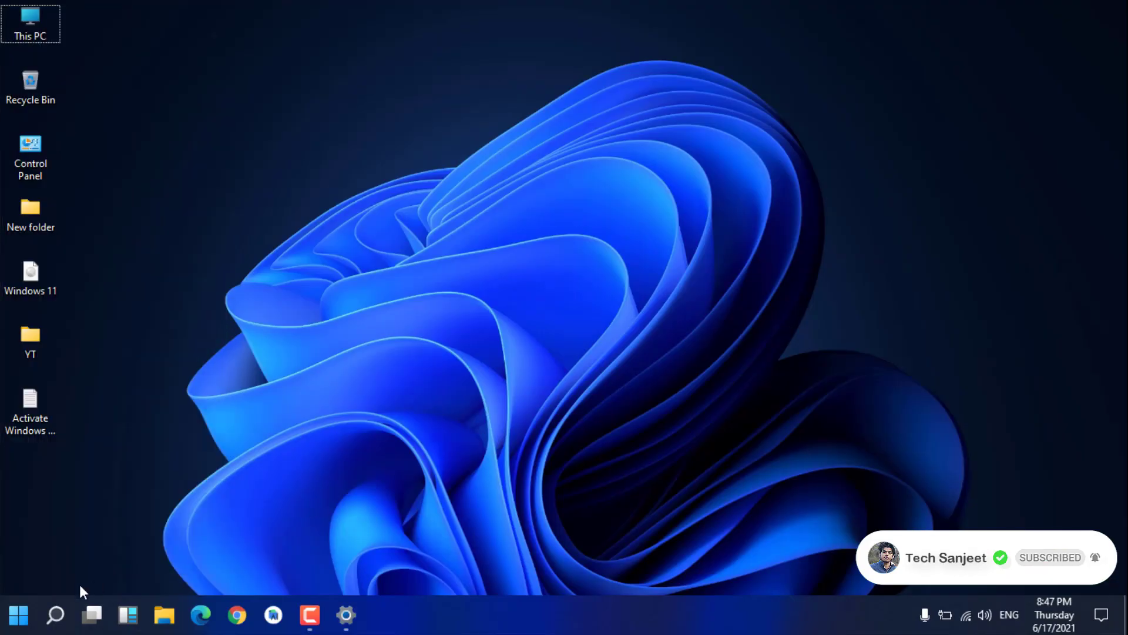
click(13, 624)
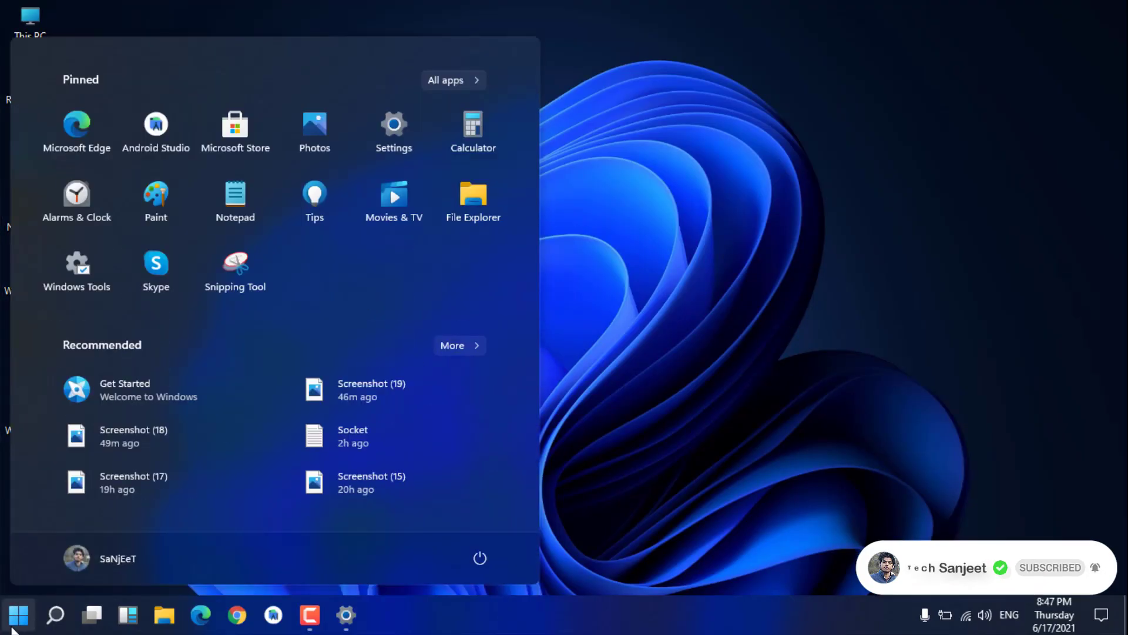
key(Escape)
- Set the taskbar alignment to Center in the taskbar settings and minimize the Settings window
right_click(517, 604)
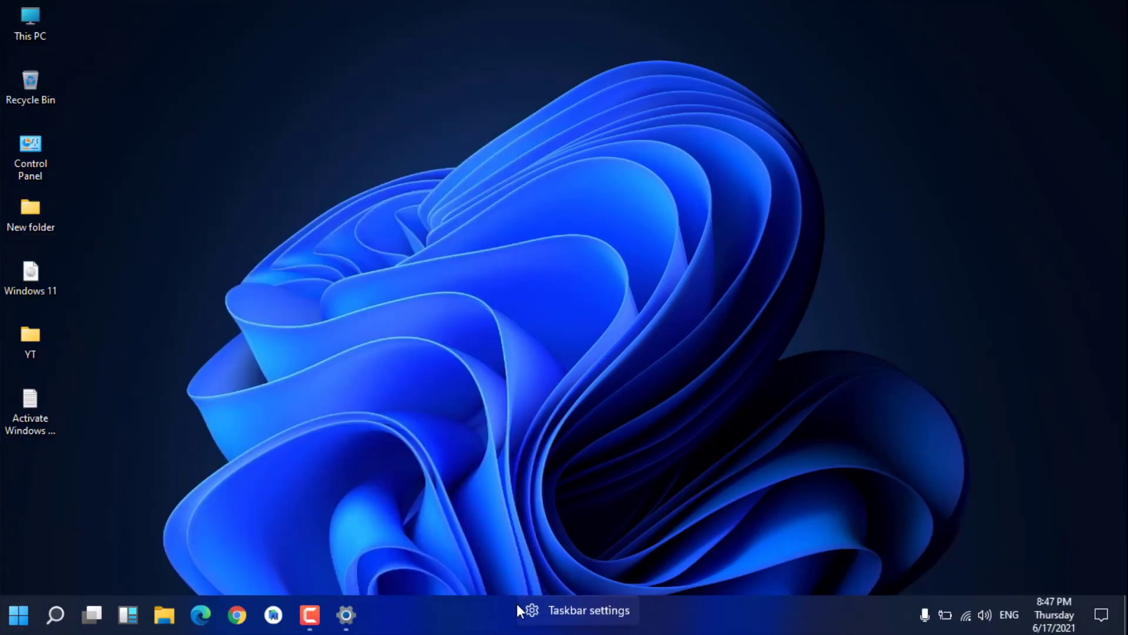
click(543, 612)
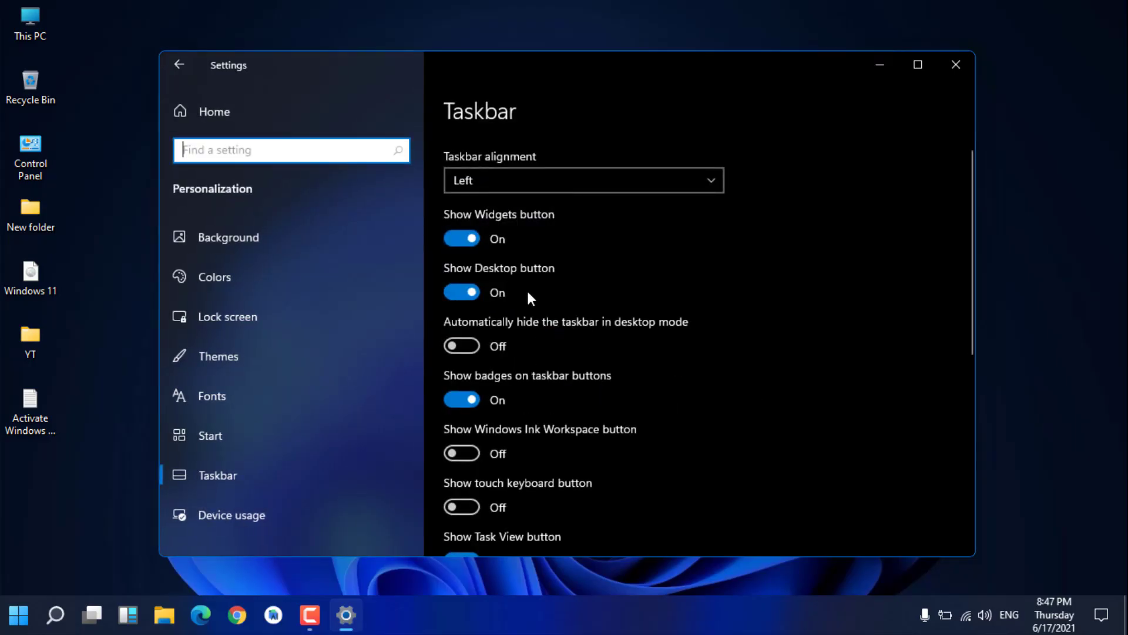
click(577, 168)
click(583, 202)
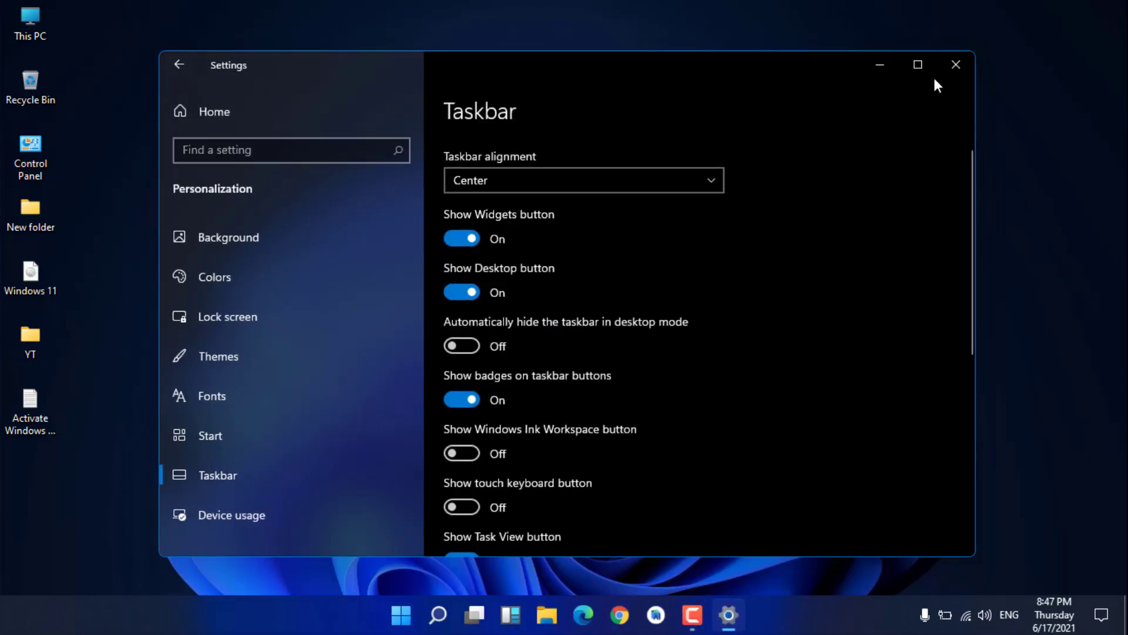
click(177, 74)
click(880, 66)
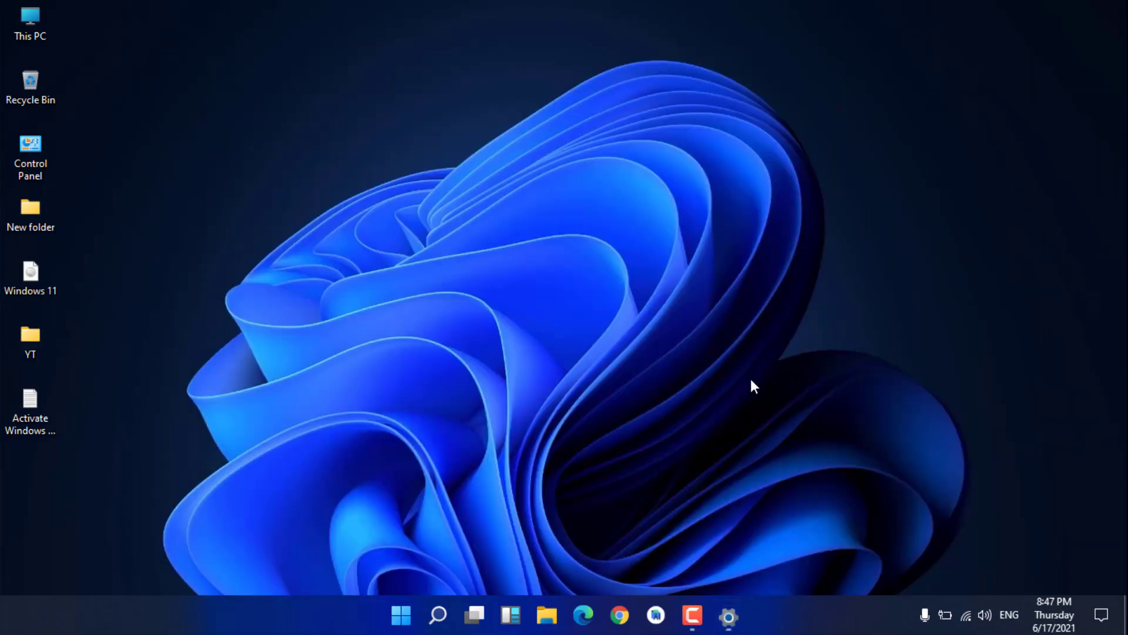
- View the centered Start menu and the action center, closing each one
click(415, 609)
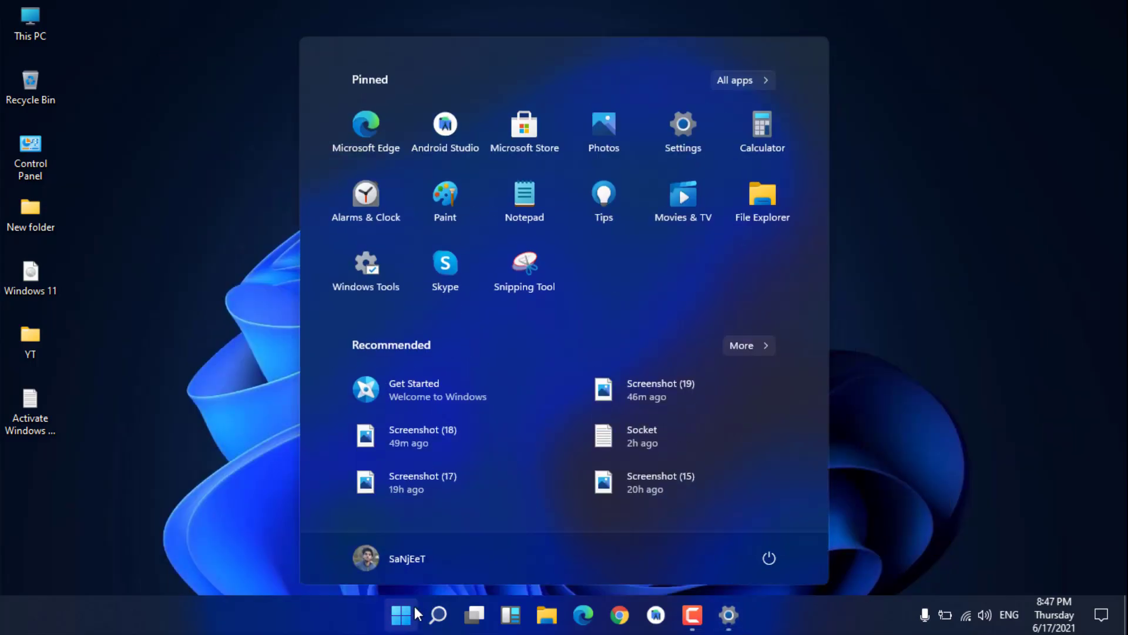
click(415, 609)
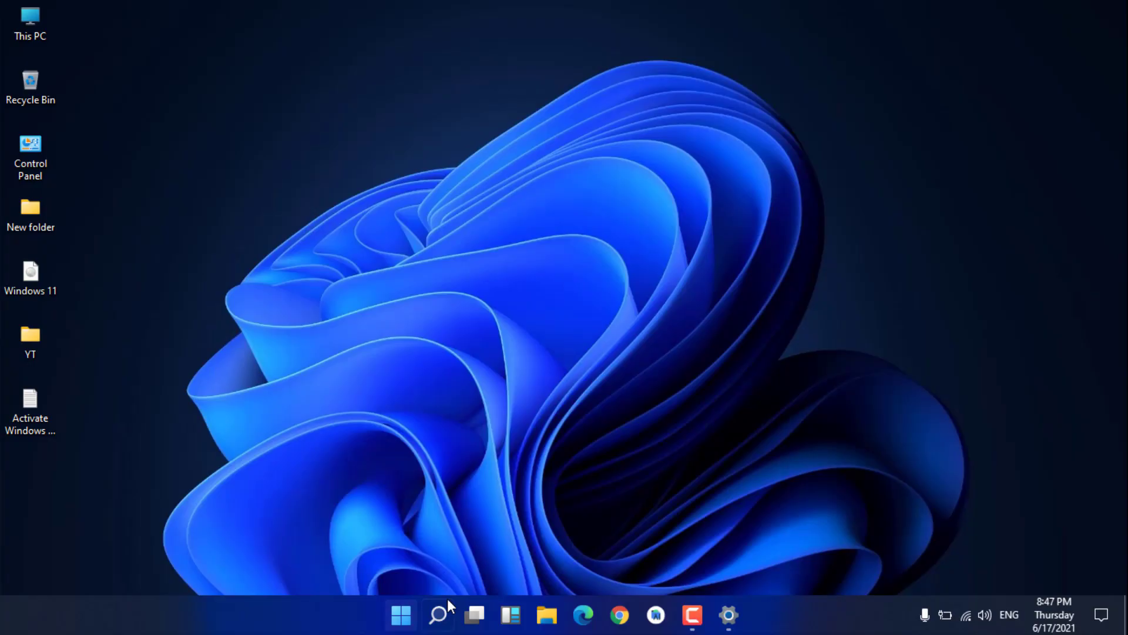
click(1105, 611)
click(409, 393)
- Apply the Glow theme and refresh the desktop with Settings minimized
click(728, 616)
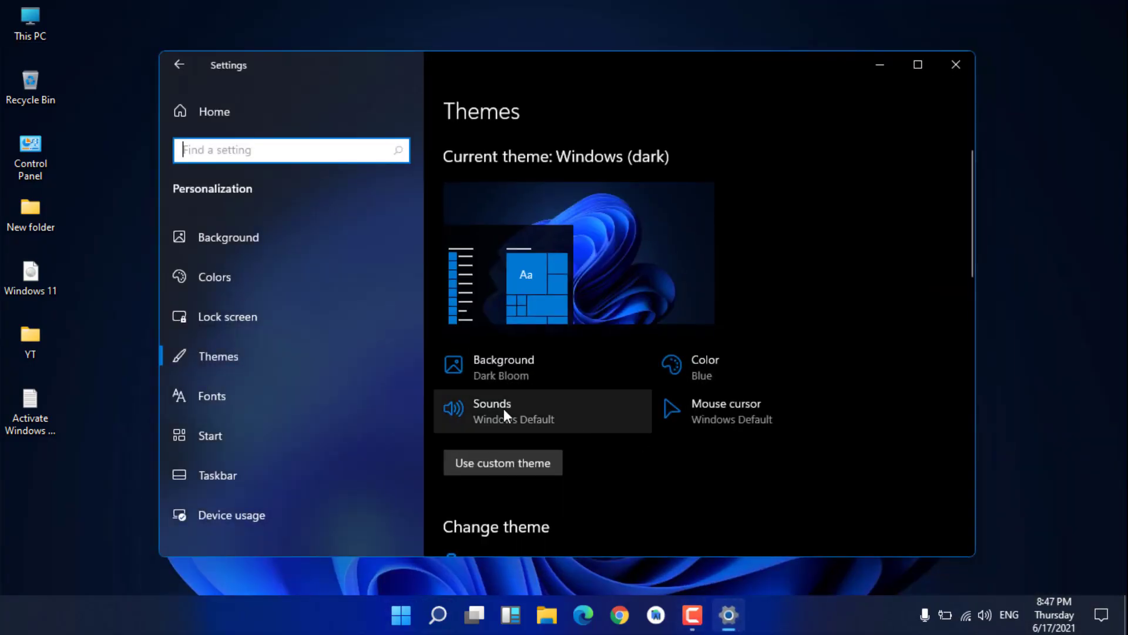
scroll(503, 408, down, 5)
click(505, 410)
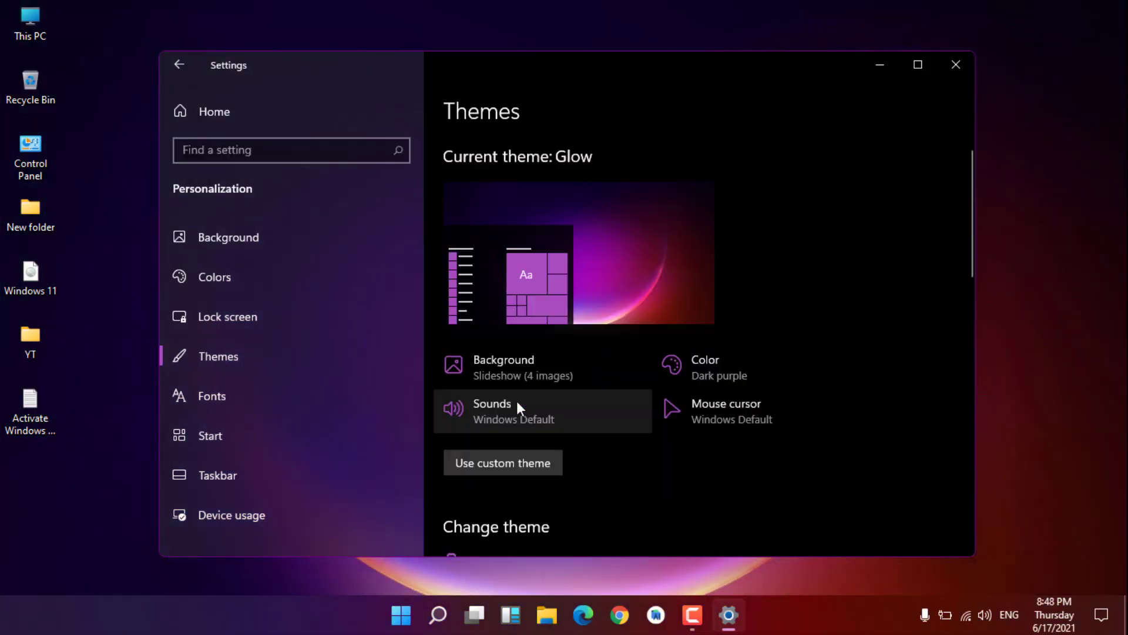
click(879, 62)
right_click(663, 287)
click(685, 337)
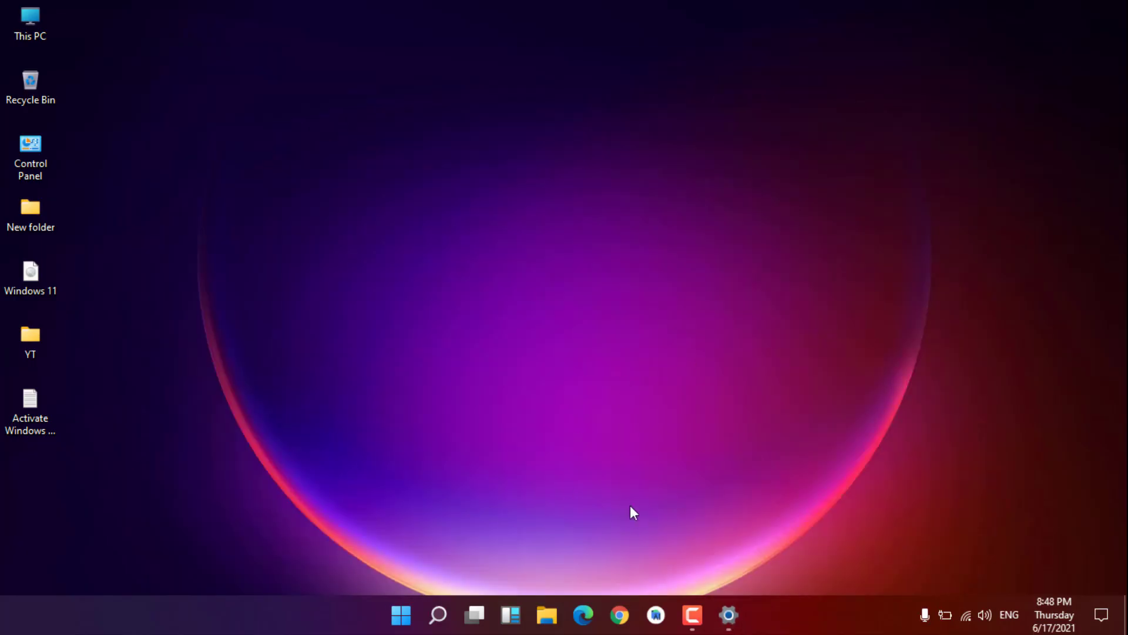
- View the Start menu in the Glow theme and close it again
click(412, 618)
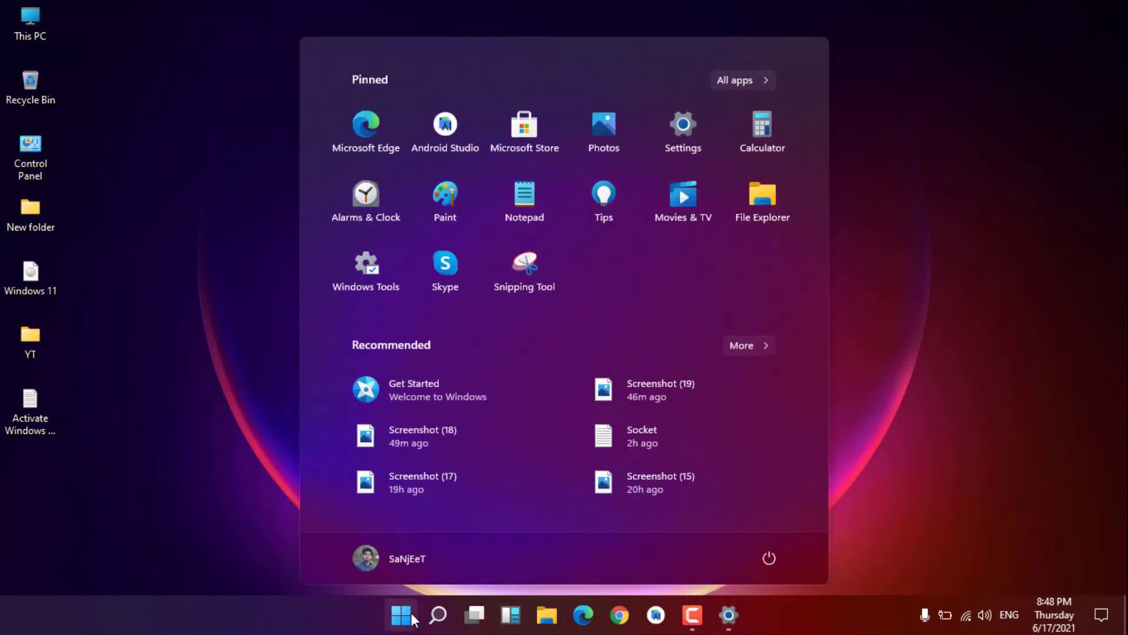
click(412, 617)
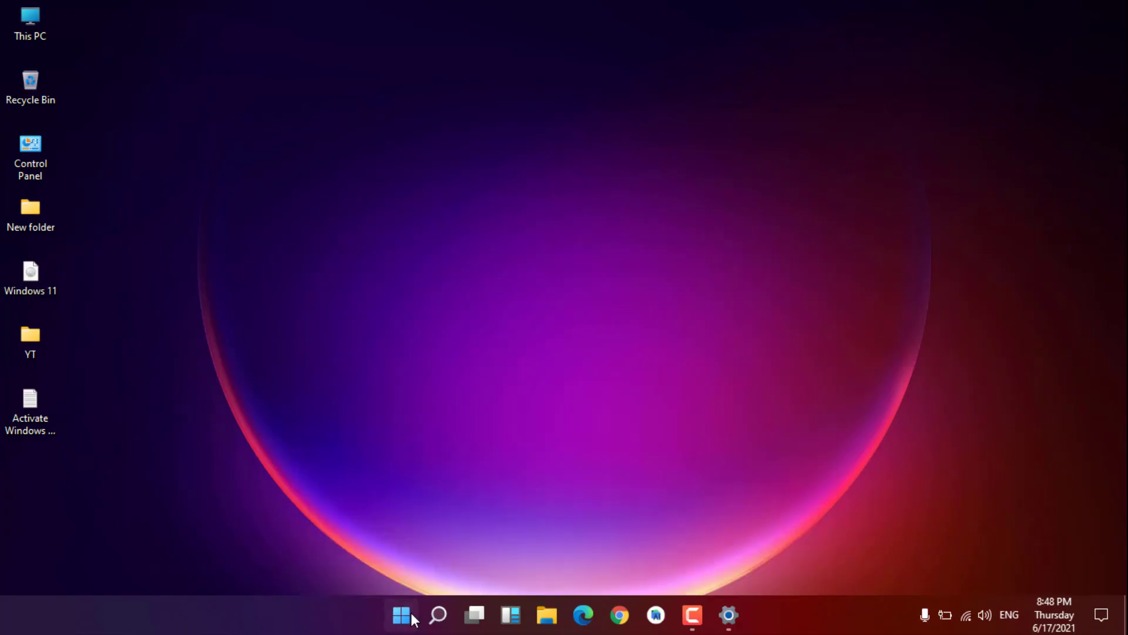
click(411, 617)
click(411, 617)
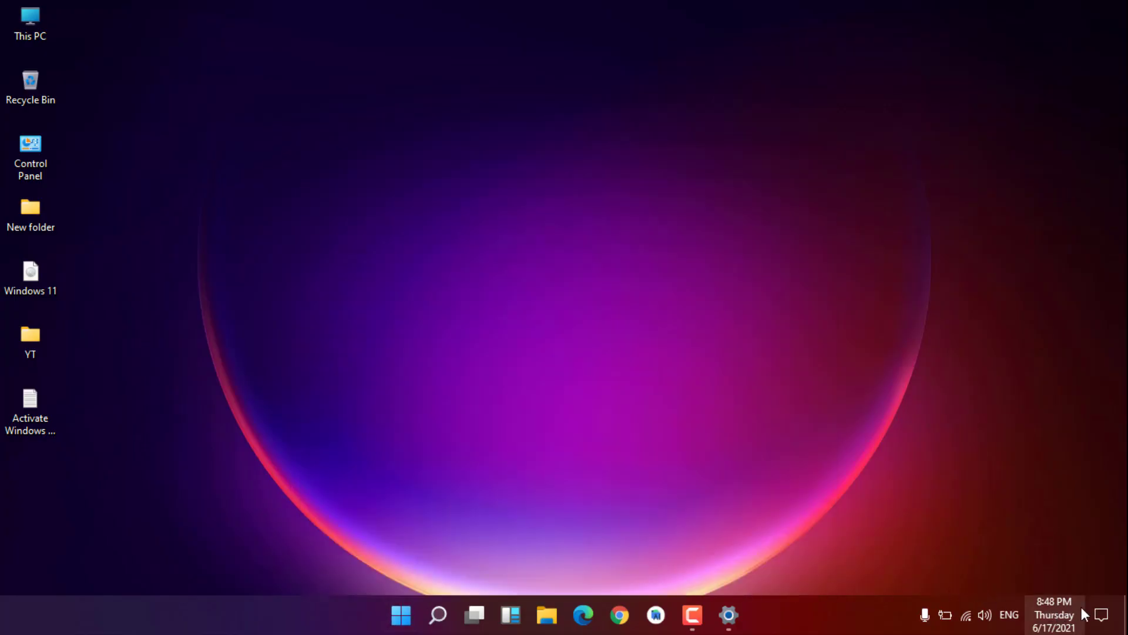
- View the action center and the network flyout in the Glow theme, closing each one
click(1102, 616)
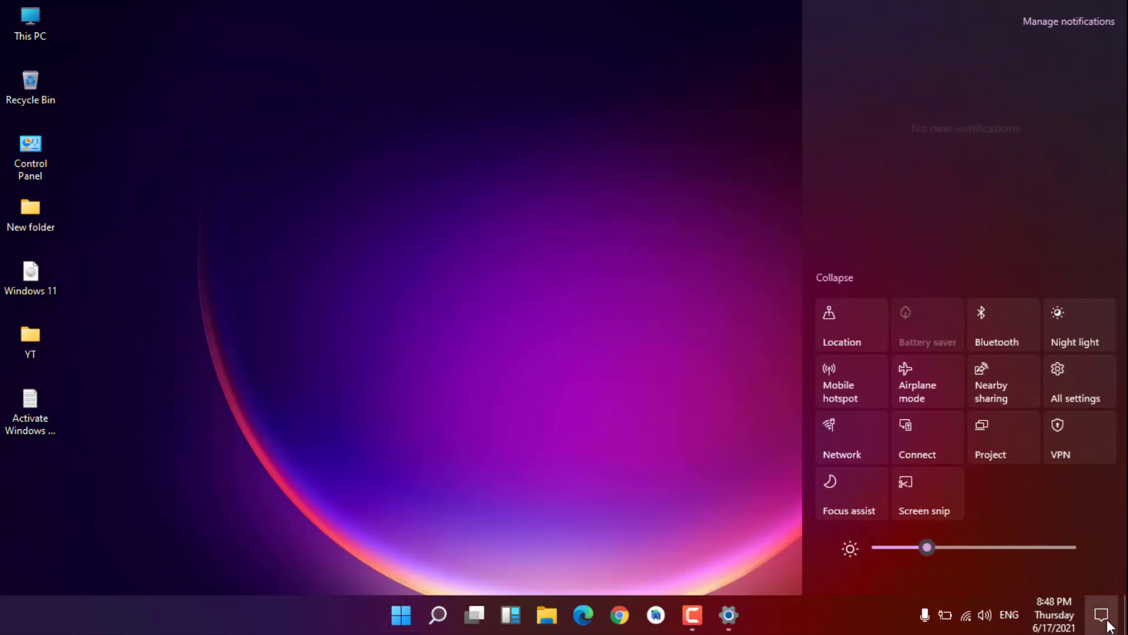
click(1109, 625)
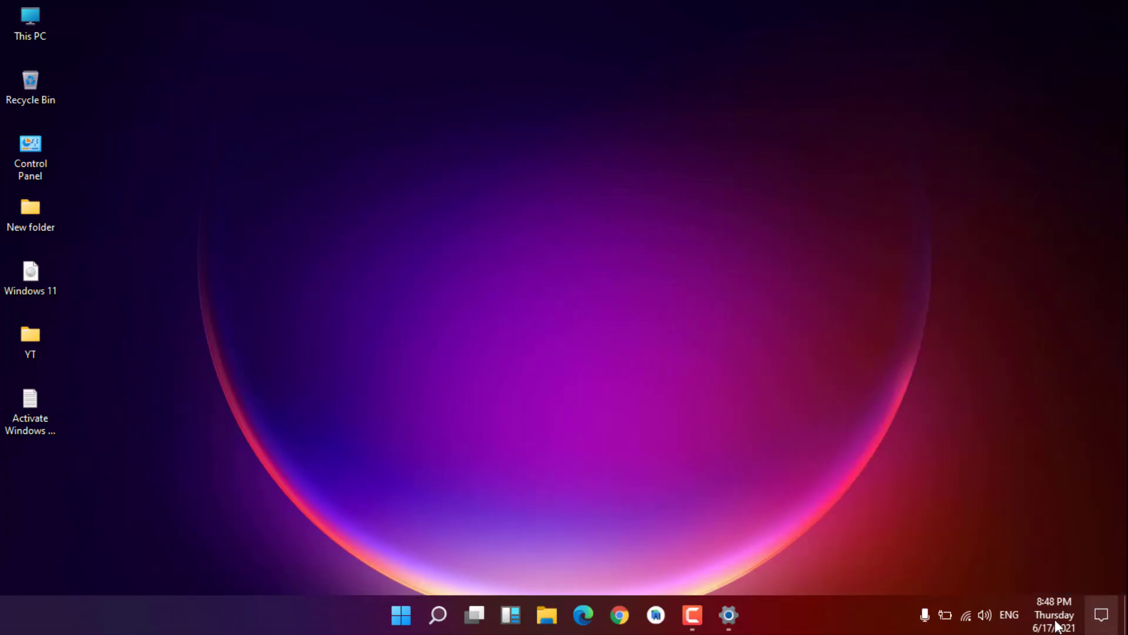
click(966, 617)
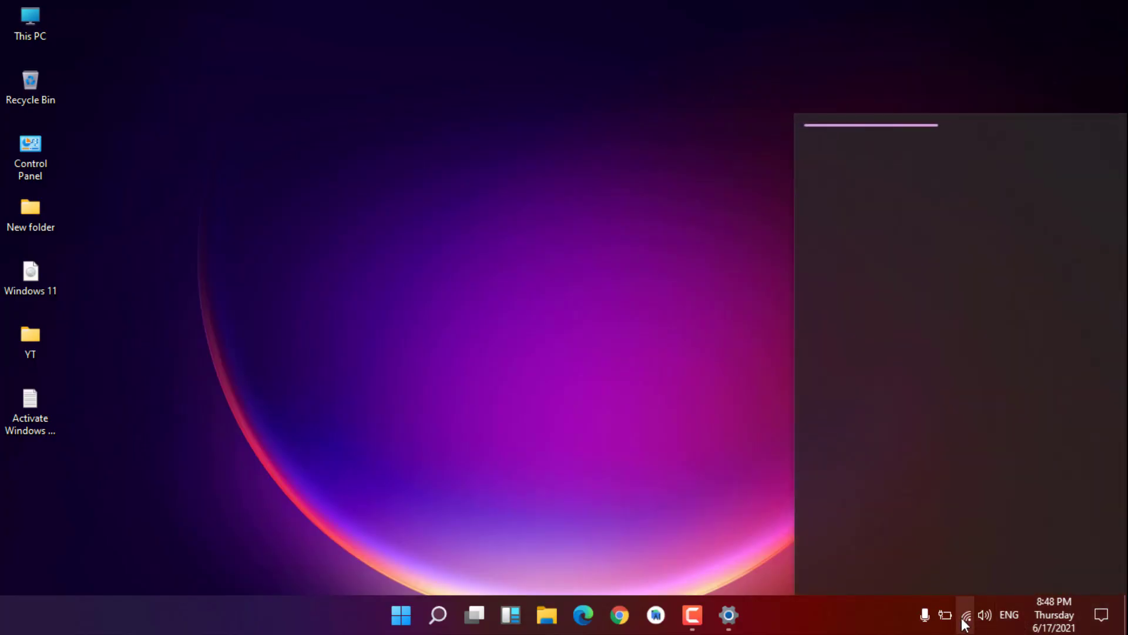
click(965, 622)
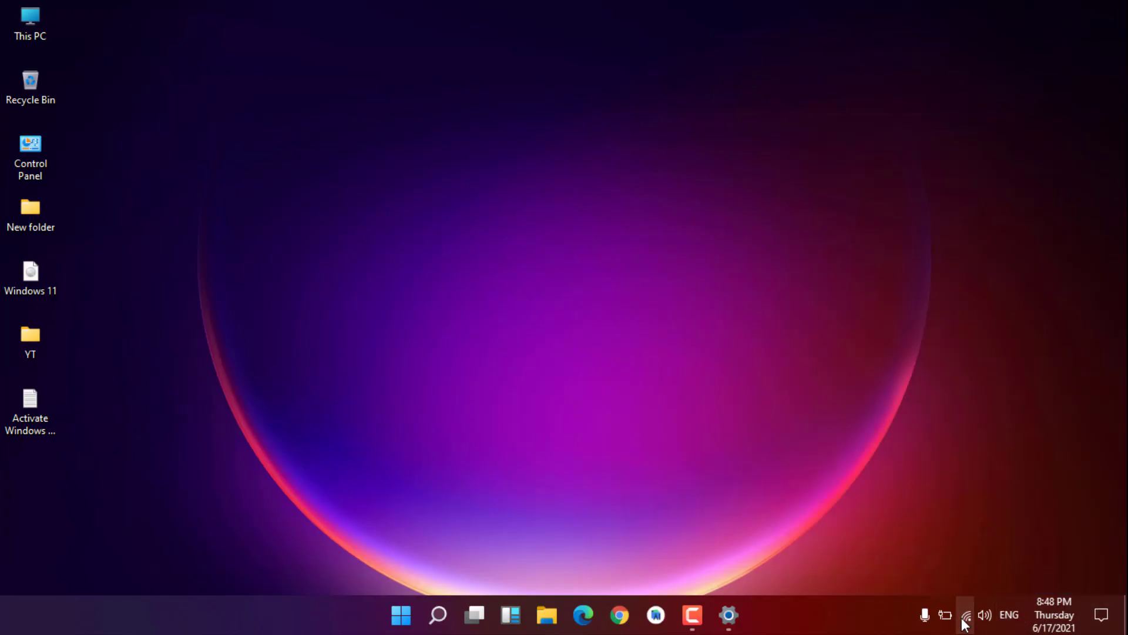
- View the This PC window and the task view in the Glow theme, closing each one
double_click(12, 34)
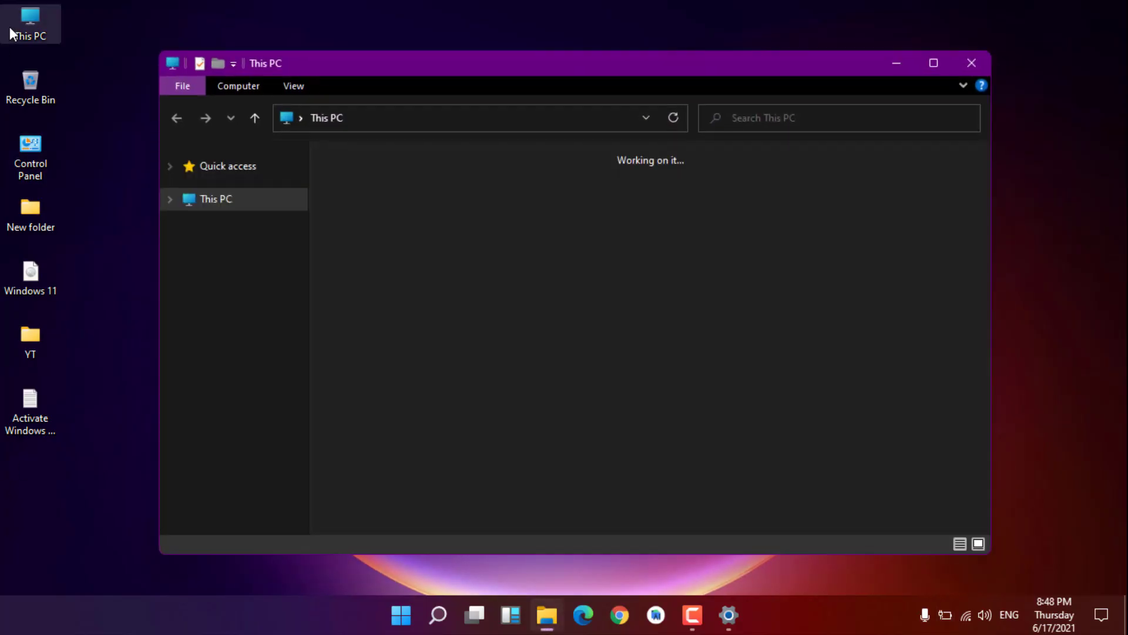
click(972, 62)
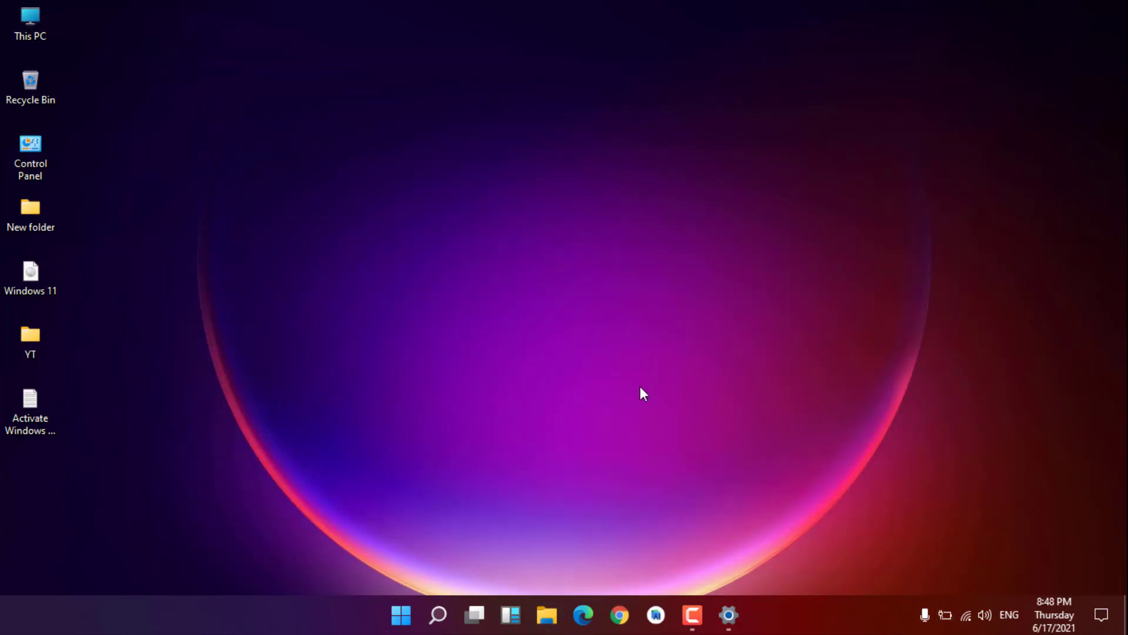
click(473, 616)
click(467, 617)
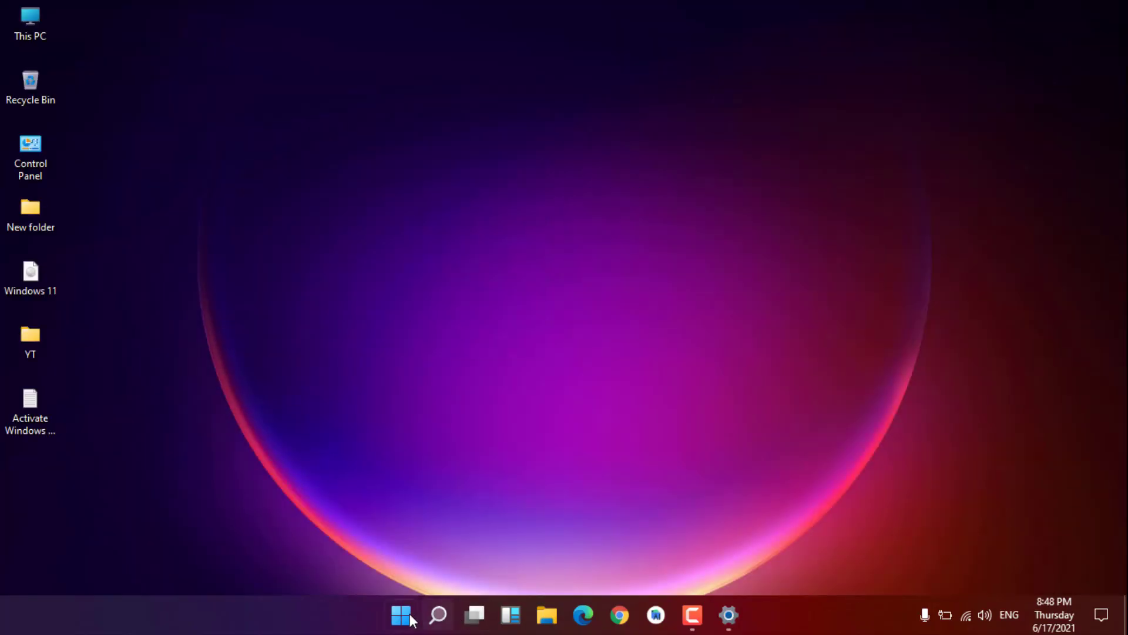
- Look through the widgets news feed in the Glow theme and close it
click(507, 616)
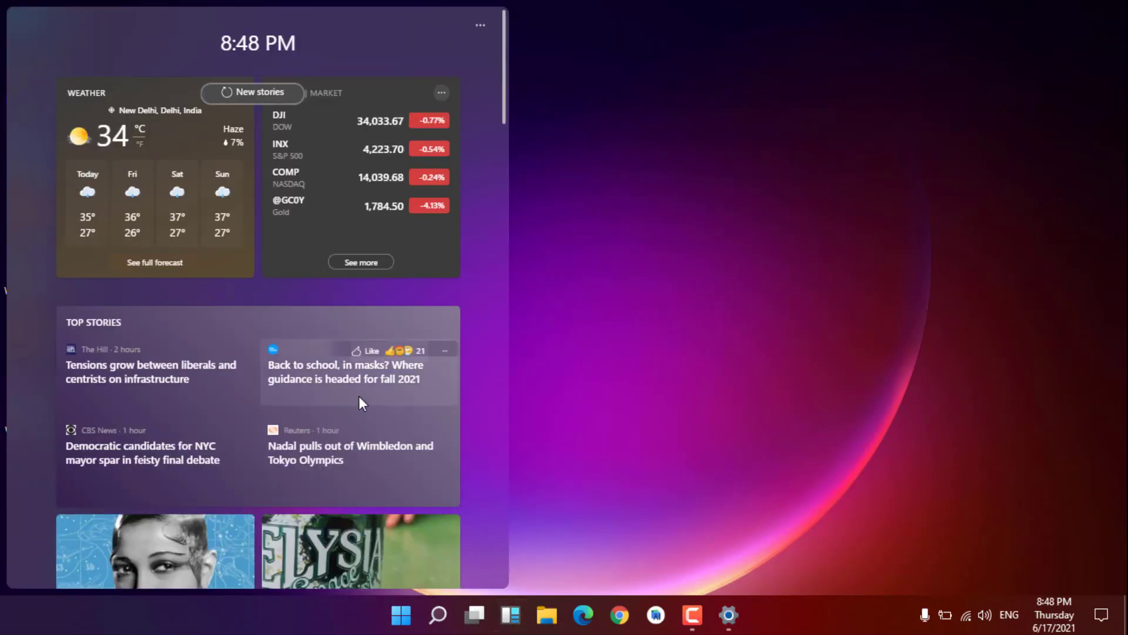
scroll(360, 403, down, 5)
click(637, 340)
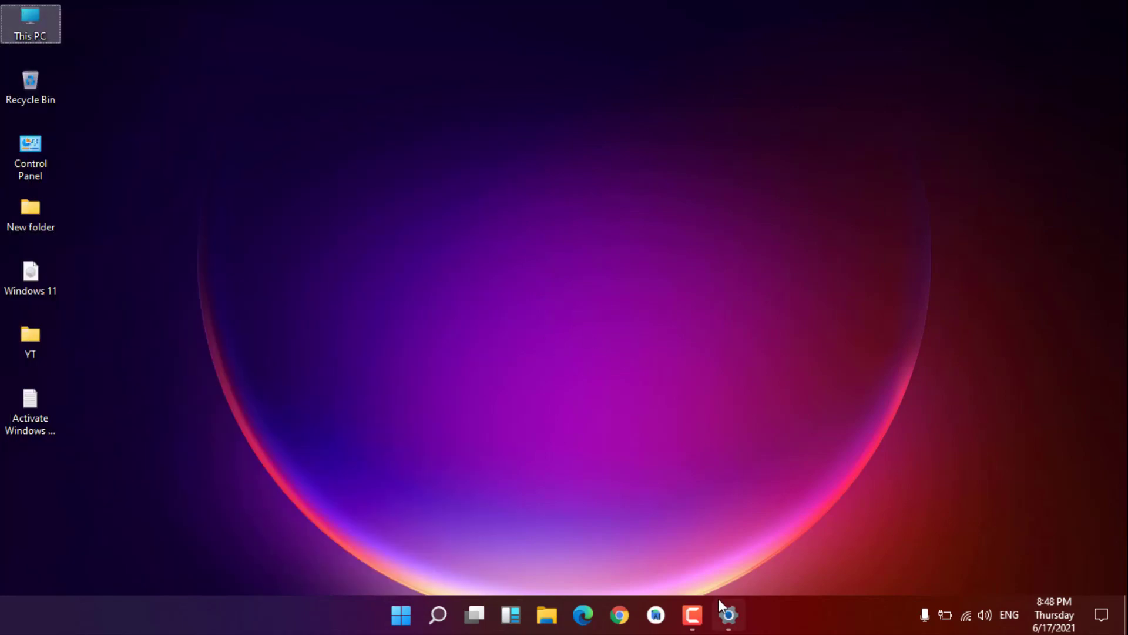
- Apply the Captured Motion theme in the Themes settings and minimize the Settings window
click(728, 615)
scroll(653, 417, down, 7)
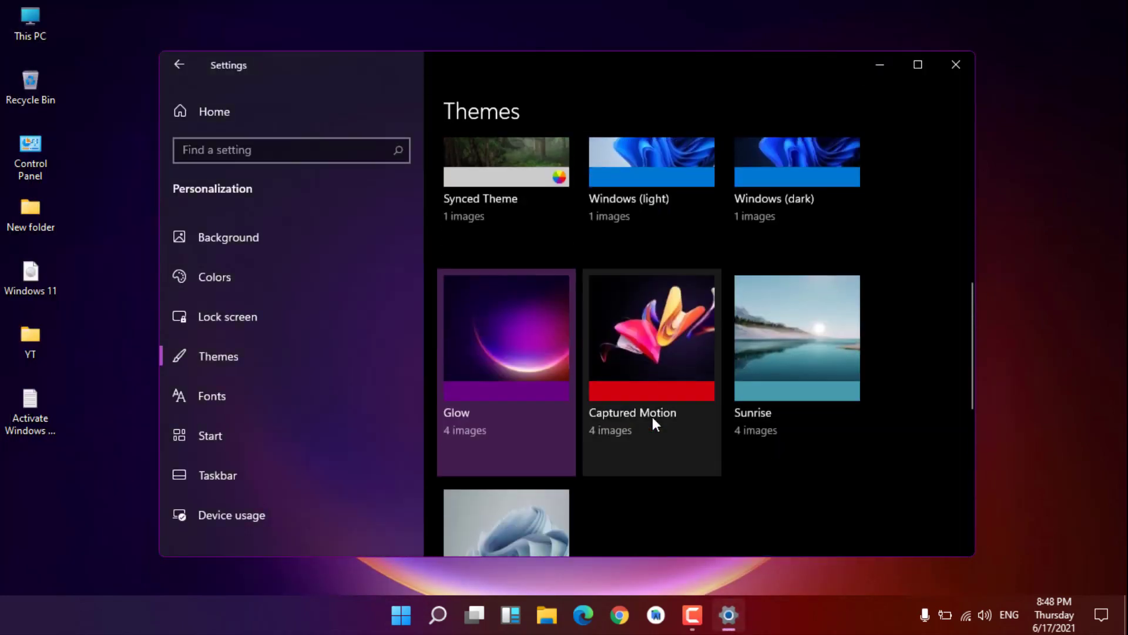
click(649, 374)
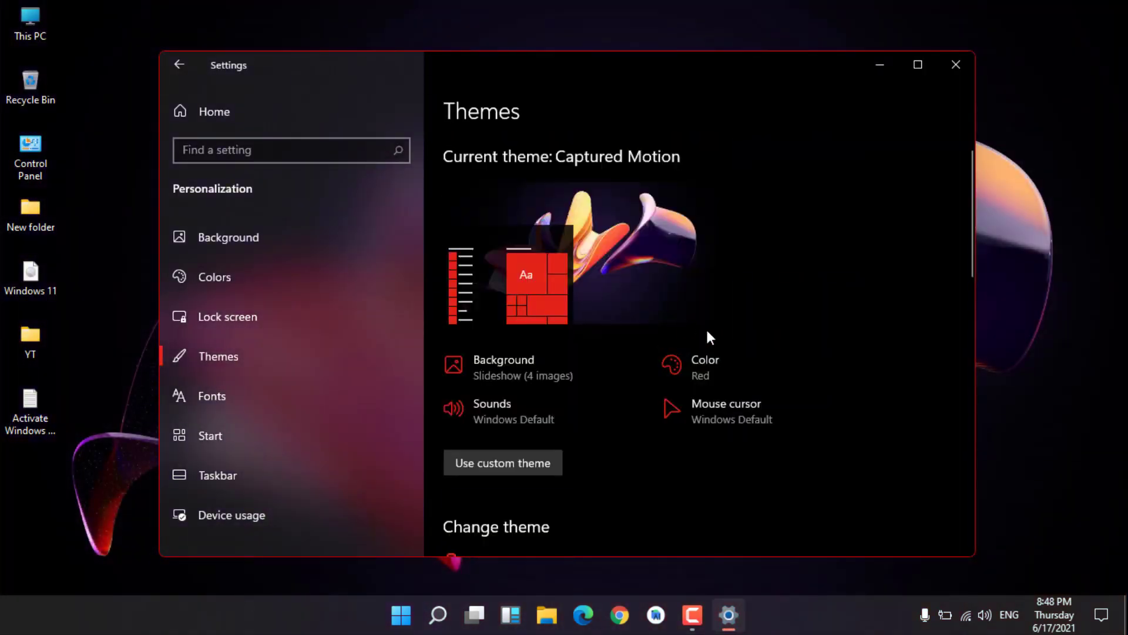
scroll(616, 385, down, 6)
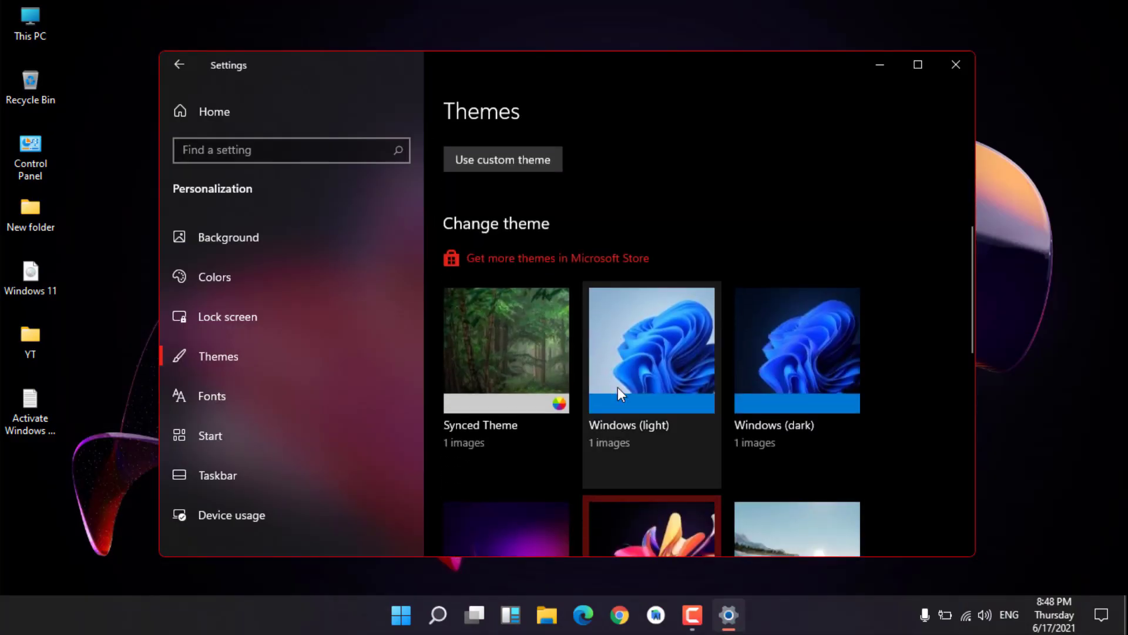
scroll(619, 386, up, 6)
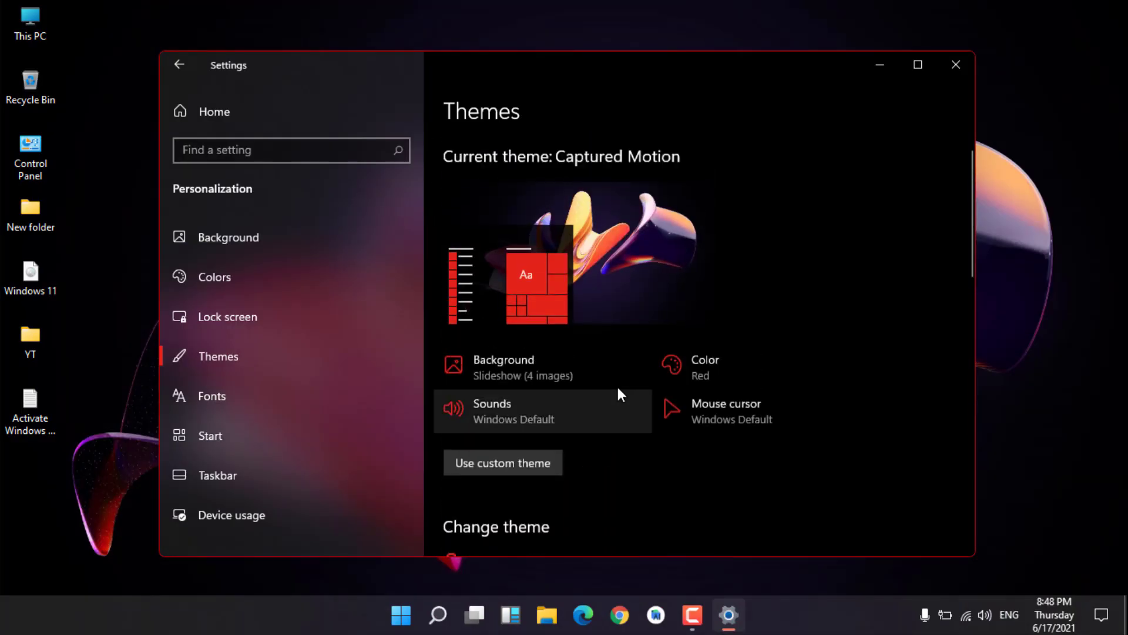
click(877, 66)
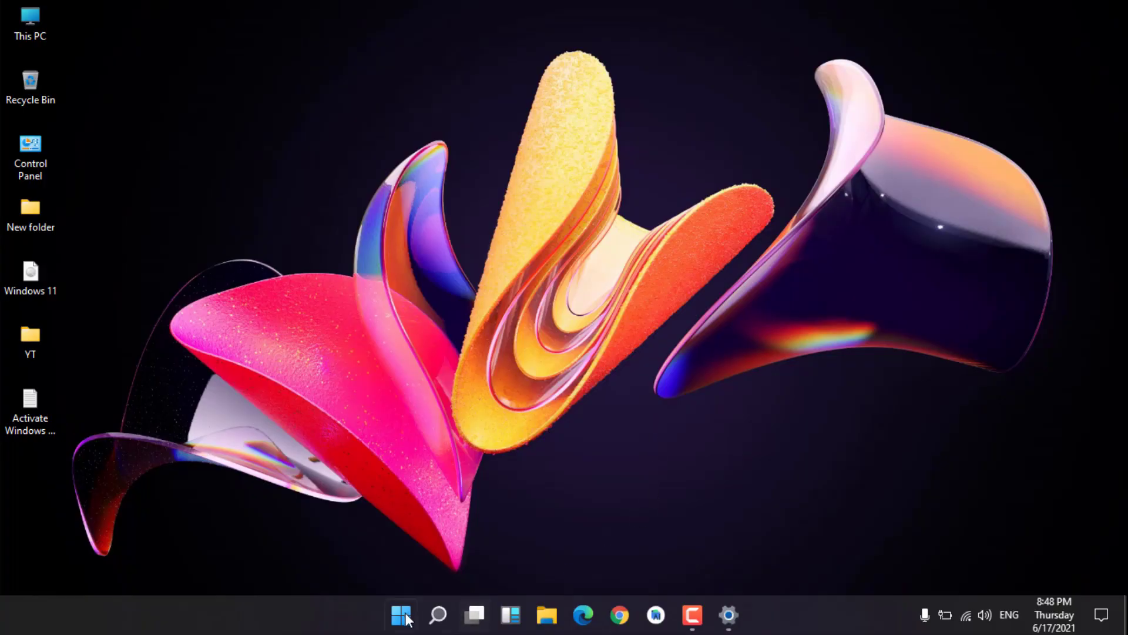
- View the Start menu and the action center in the Captured Motion theme, leaving both closed
click(405, 617)
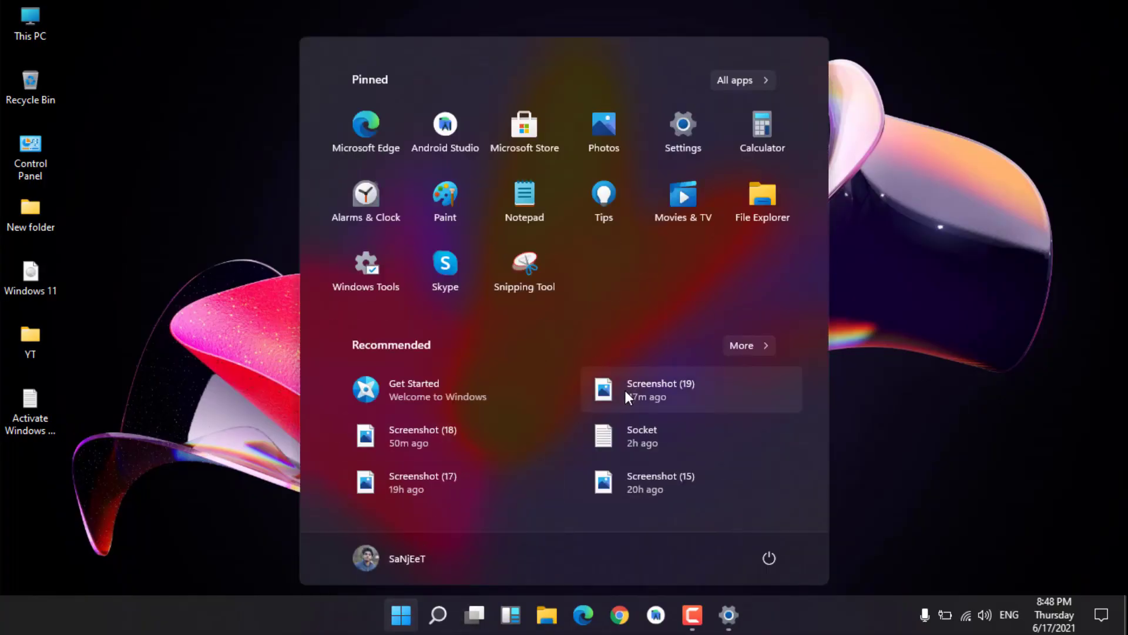
click(1103, 616)
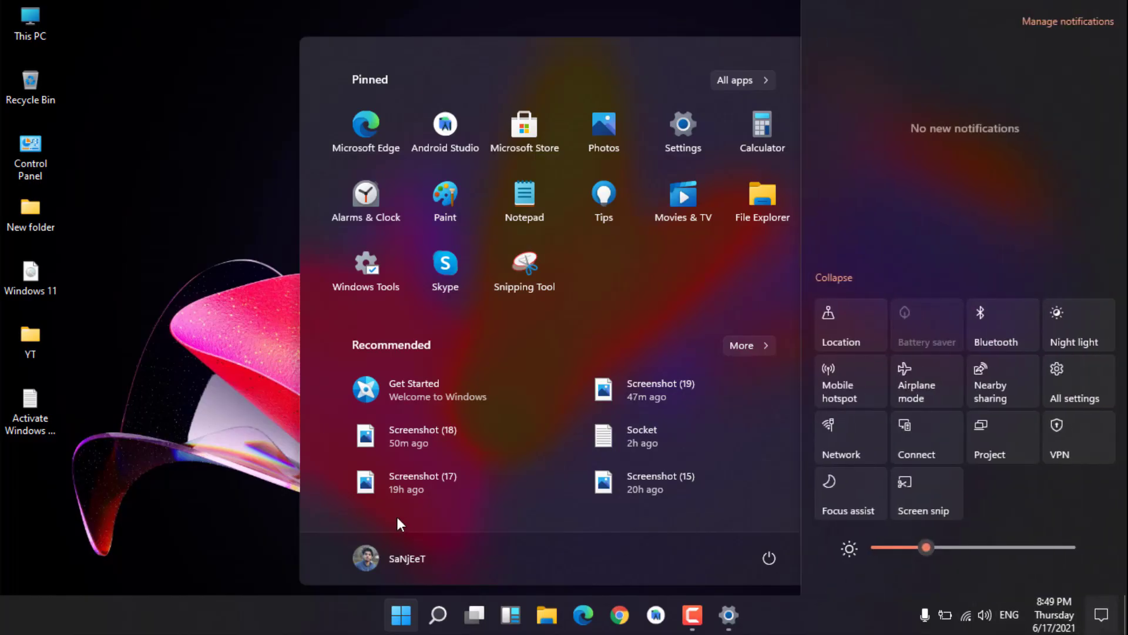
click(414, 613)
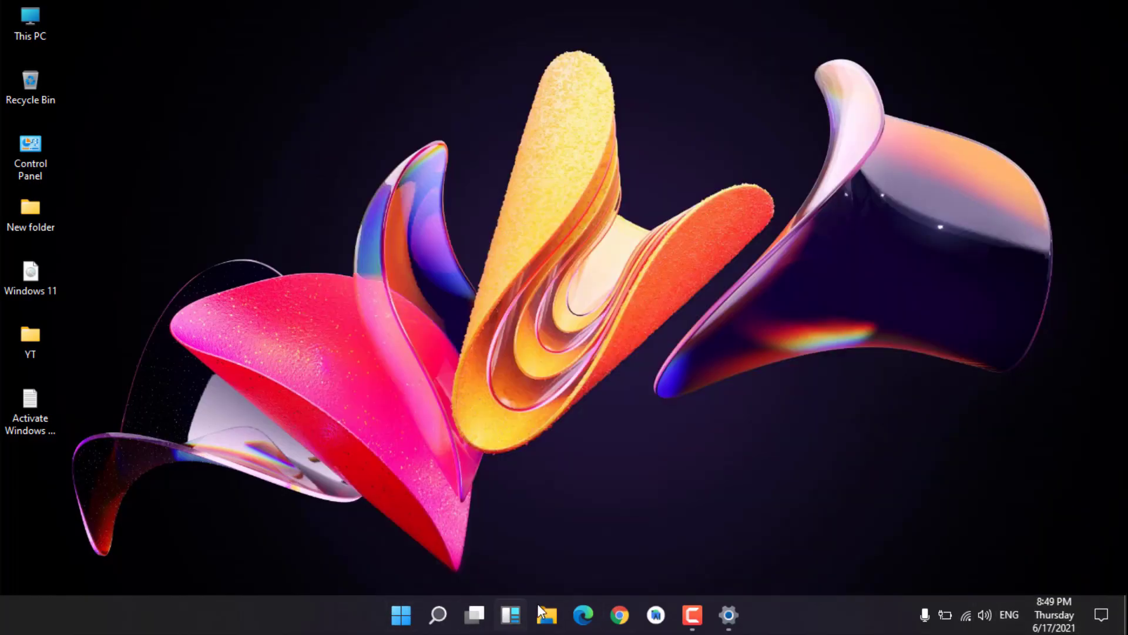
- Look through the widgets news feed in the Captured Motion theme and close it
click(509, 615)
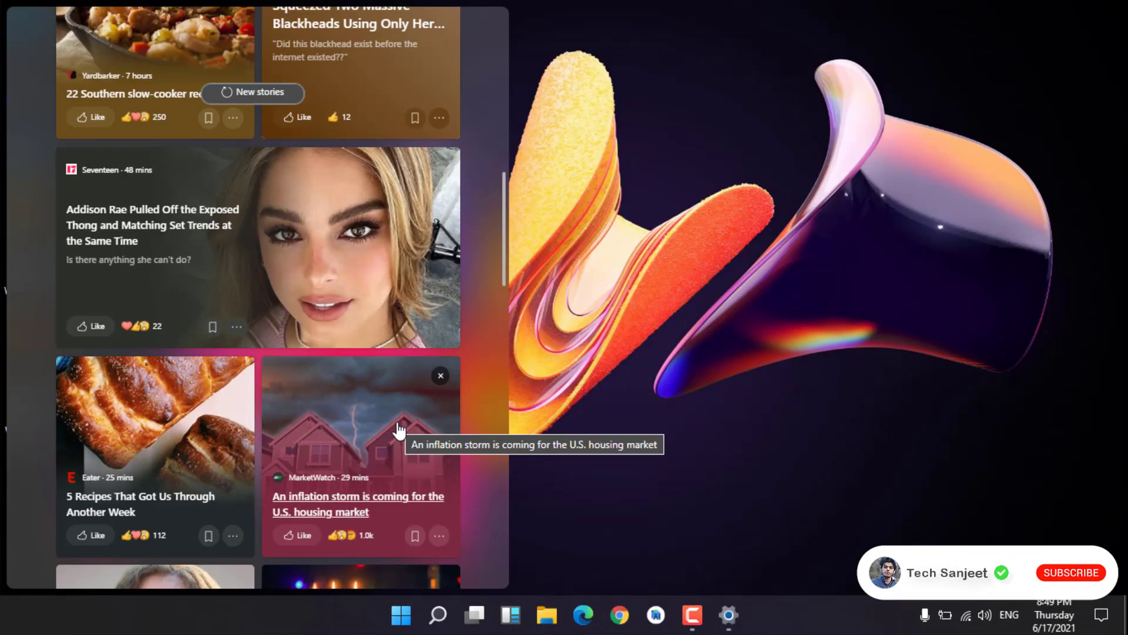
scroll(398, 432, down, 5)
scroll(397, 425, up, 6)
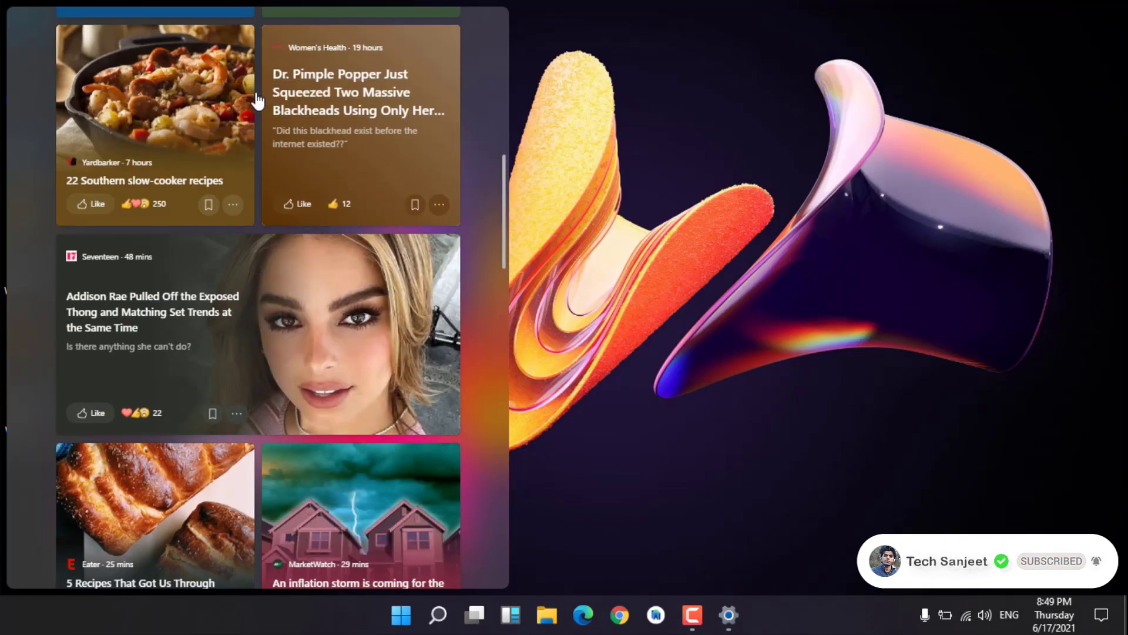
scroll(292, 330, up, 6)
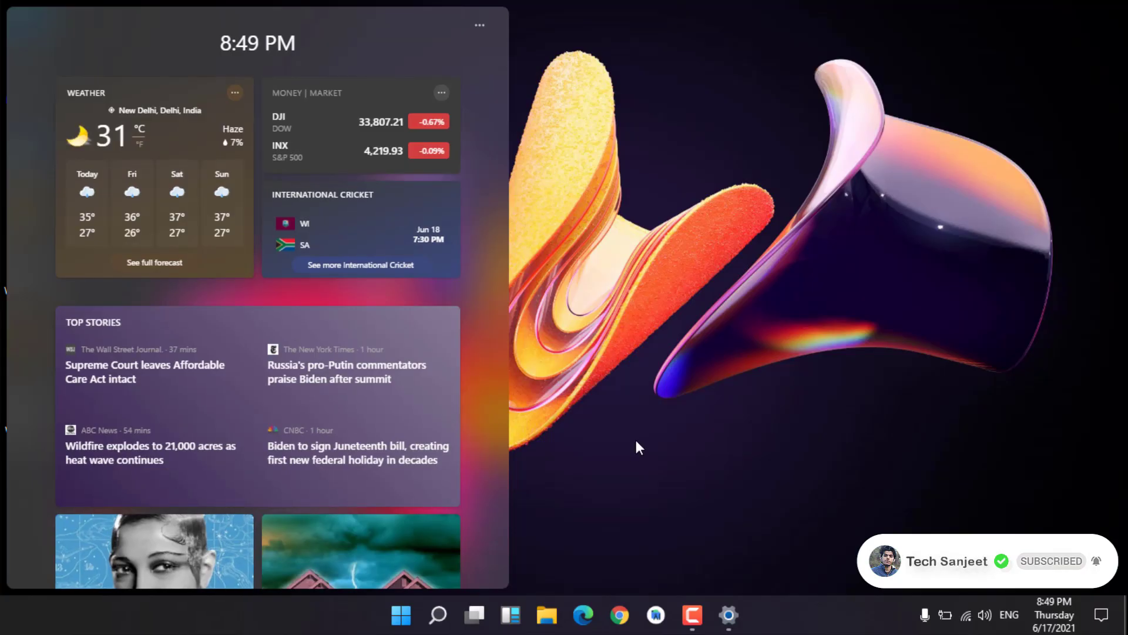
click(641, 448)
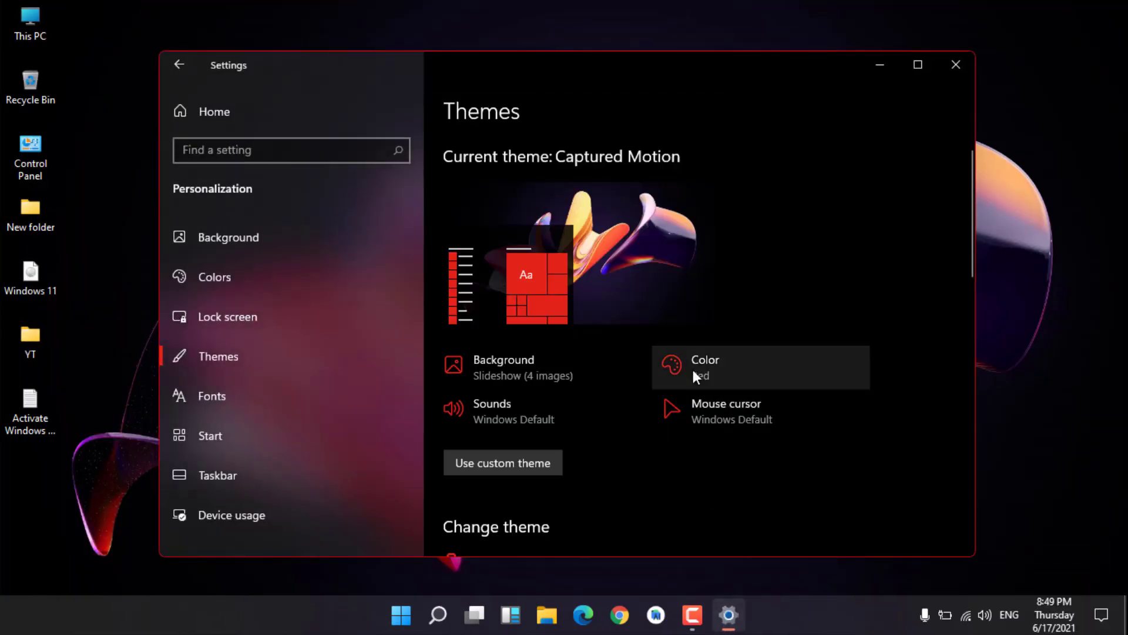
- Apply the Sunrise theme in the Themes settings and minimize the Settings window
scroll(679, 475, down, 8)
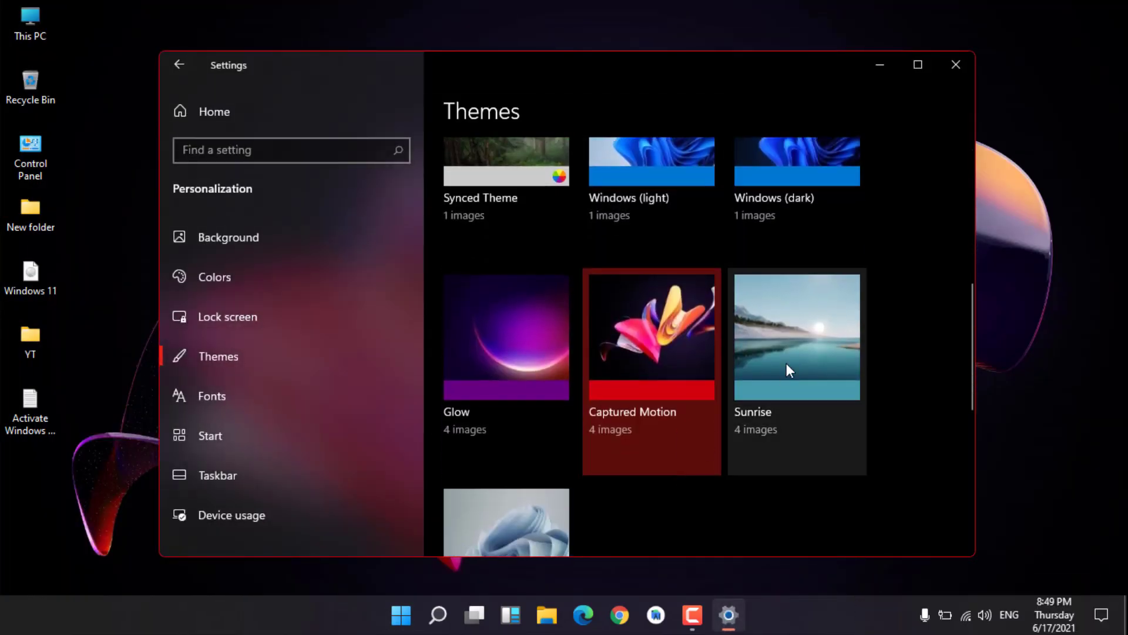
click(786, 364)
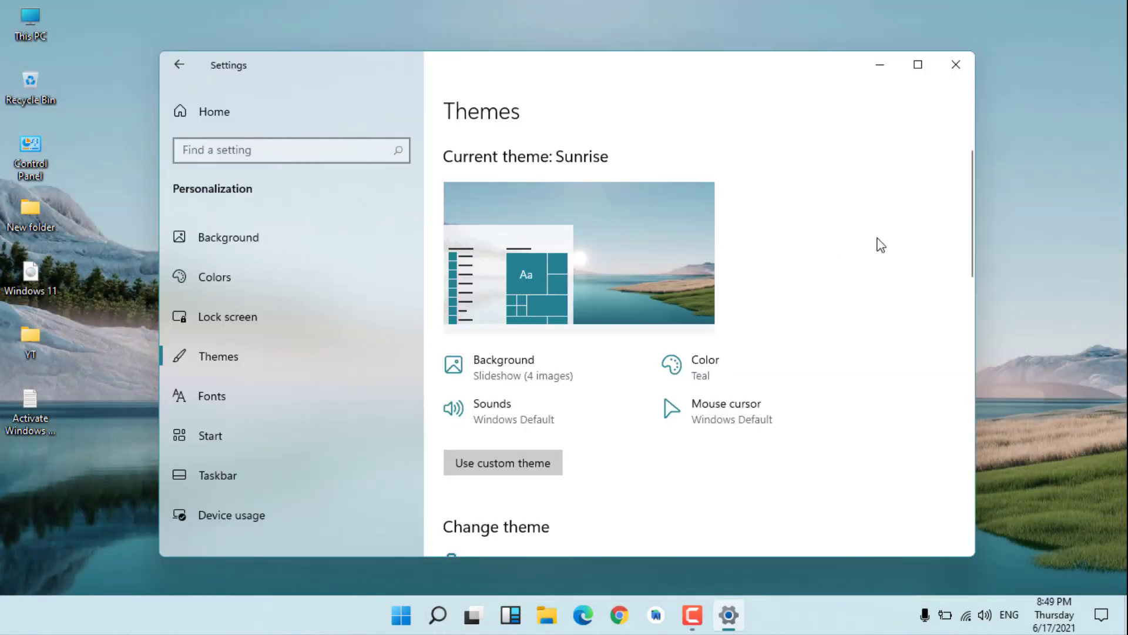
click(881, 70)
- Refresh the desktop in the Sunrise theme and view the Start menu, closing it again
right_click(589, 267)
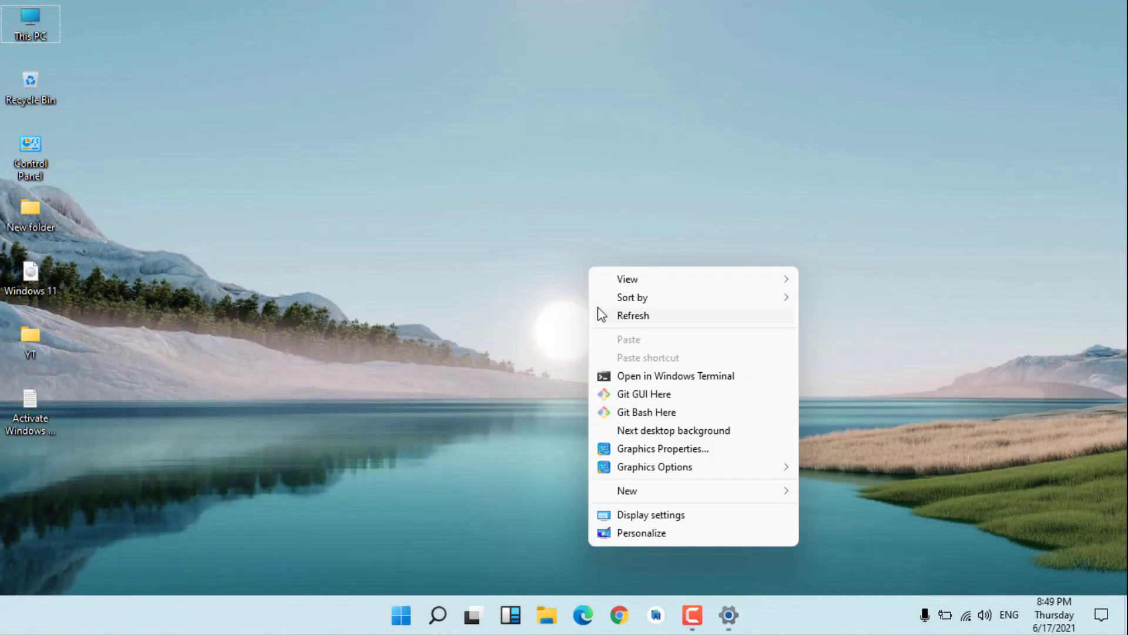
click(599, 312)
click(401, 617)
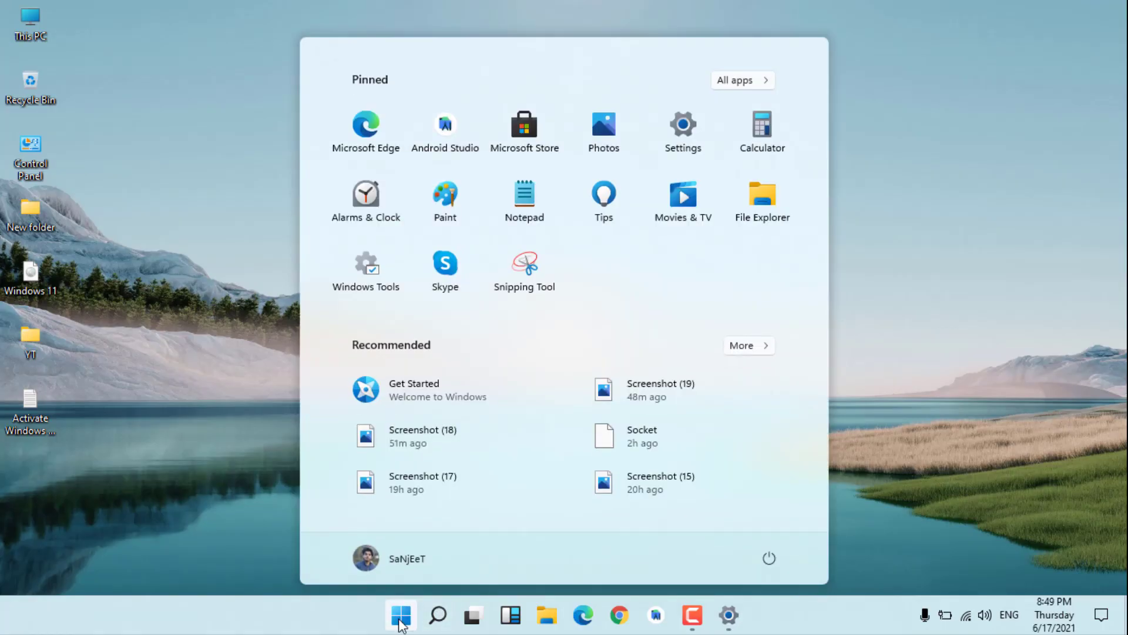
click(401, 620)
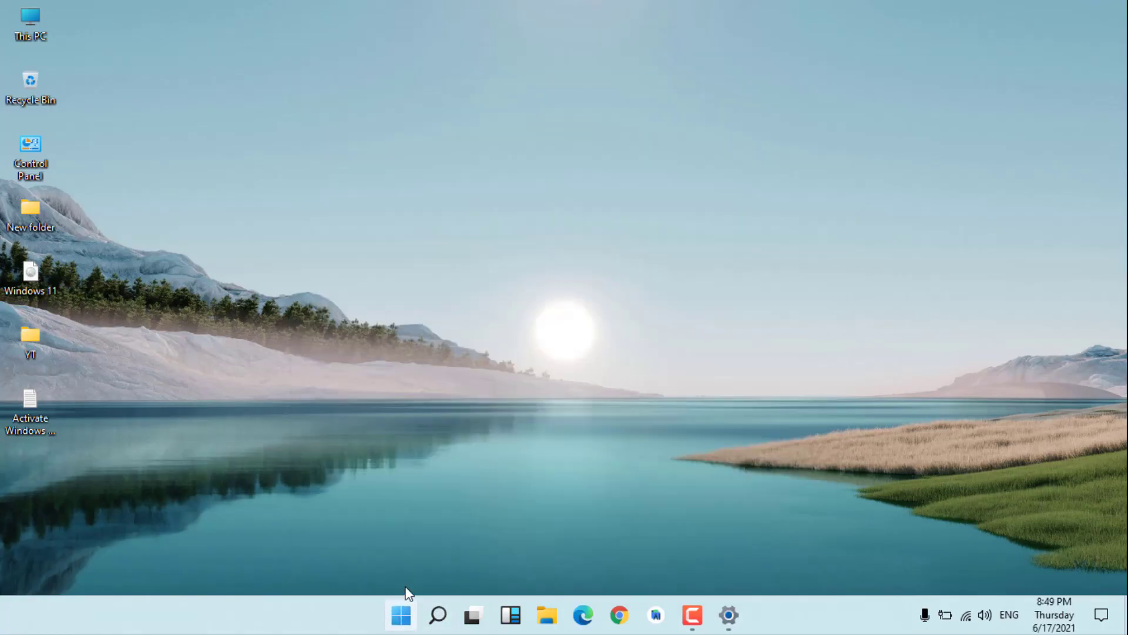
- Apply the Flow theme in the Themes settings and minimize the Settings window
click(730, 614)
scroll(650, 419, down, 12)
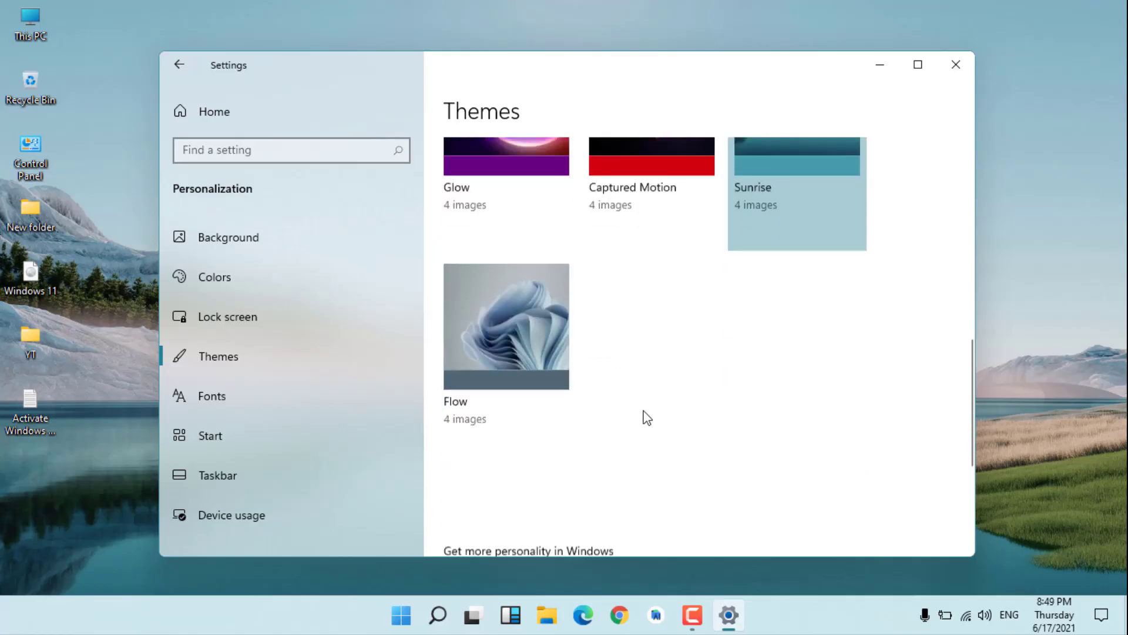
click(539, 346)
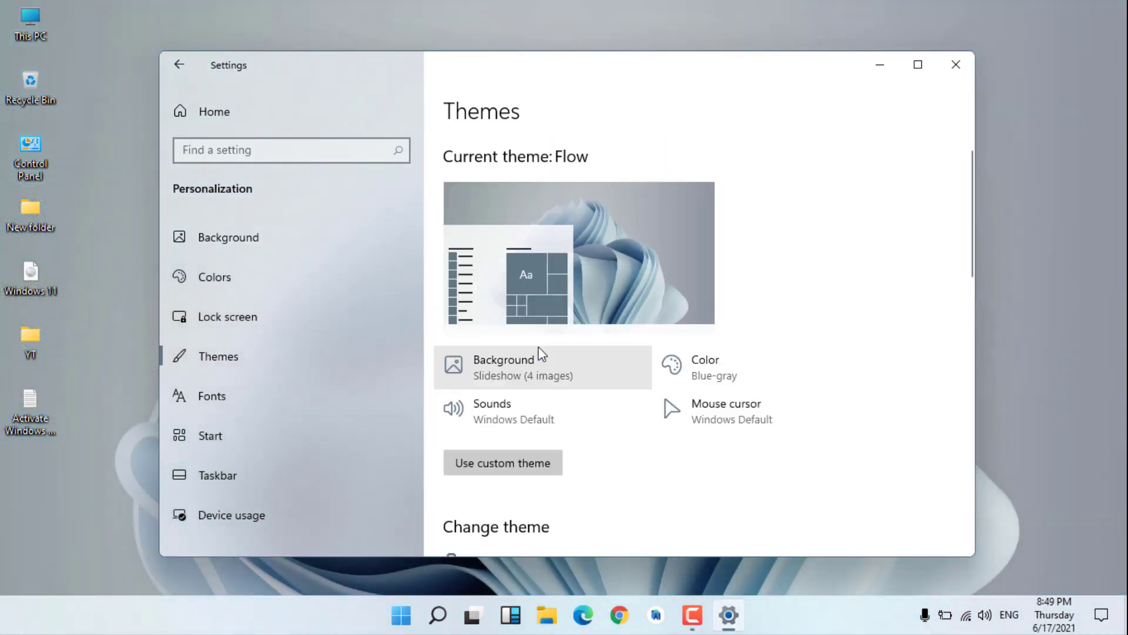
click(884, 66)
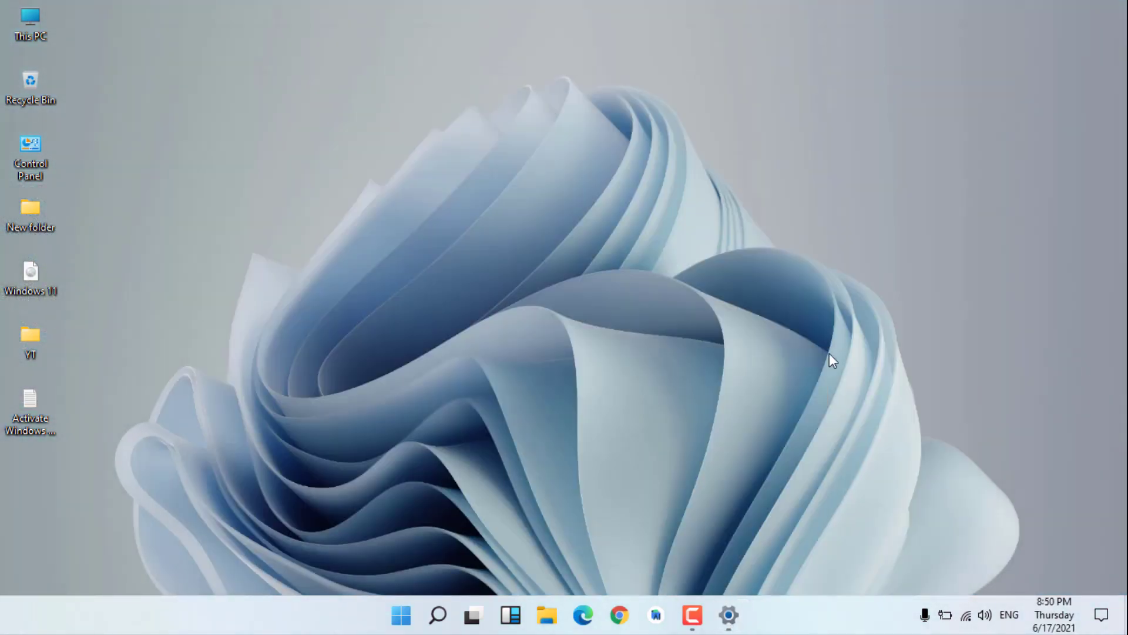
- Refresh the desktop in the Flow theme and view the task view, closing it again
right_click(609, 312)
click(627, 360)
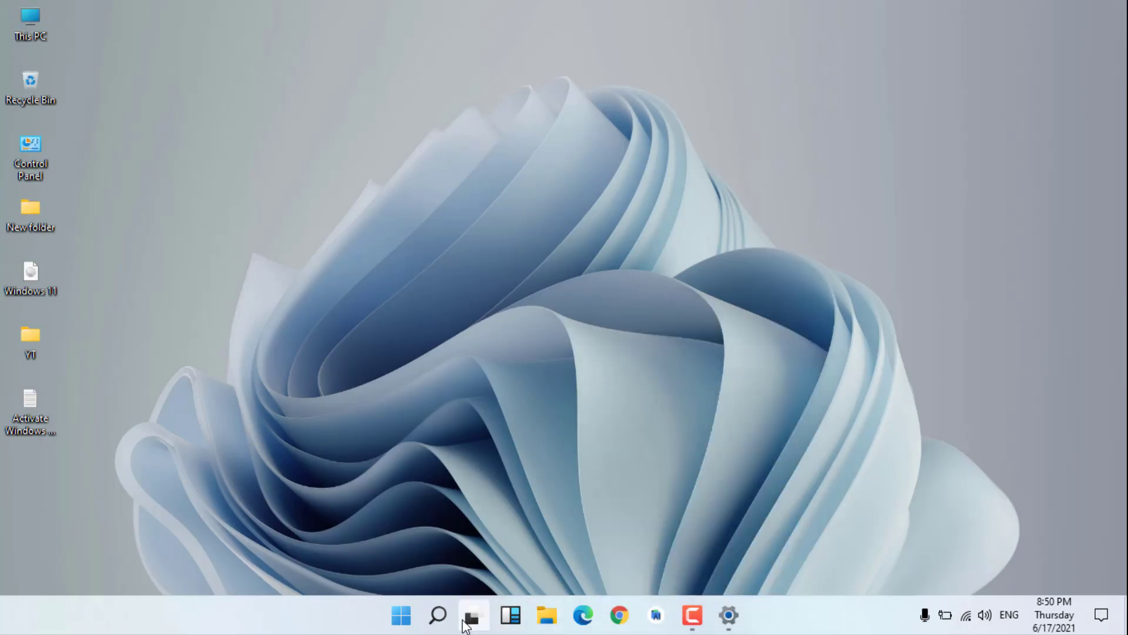
click(468, 620)
click(465, 617)
- View the widgets news feed and the Start menu in the Flow theme, closing each one
click(511, 617)
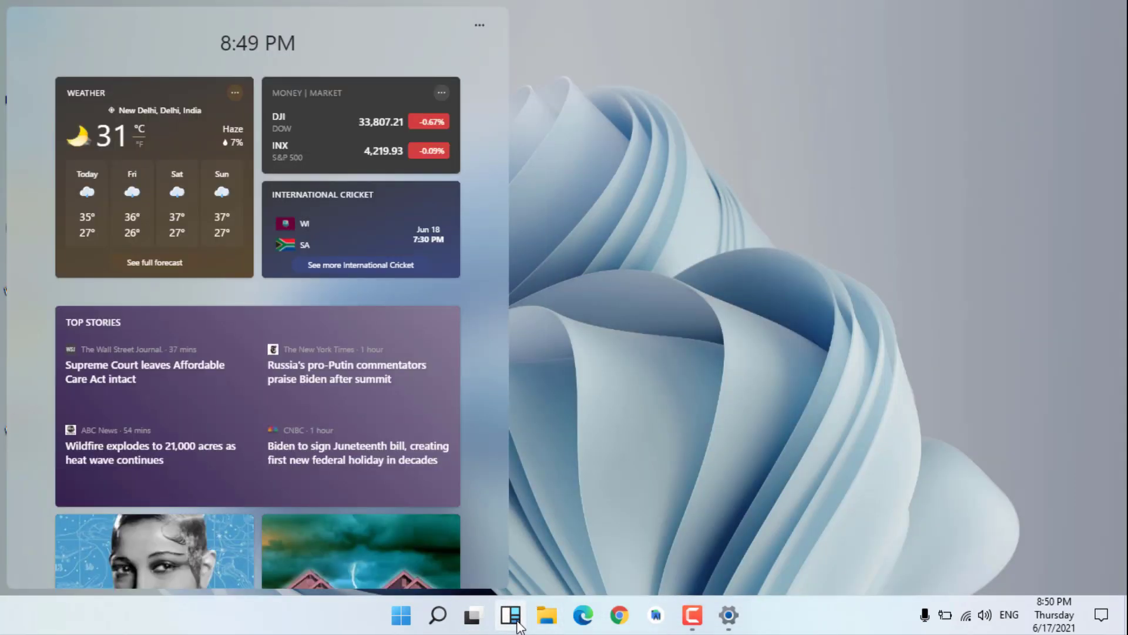
scroll(446, 461, down, 5)
scroll(444, 457, up, 5)
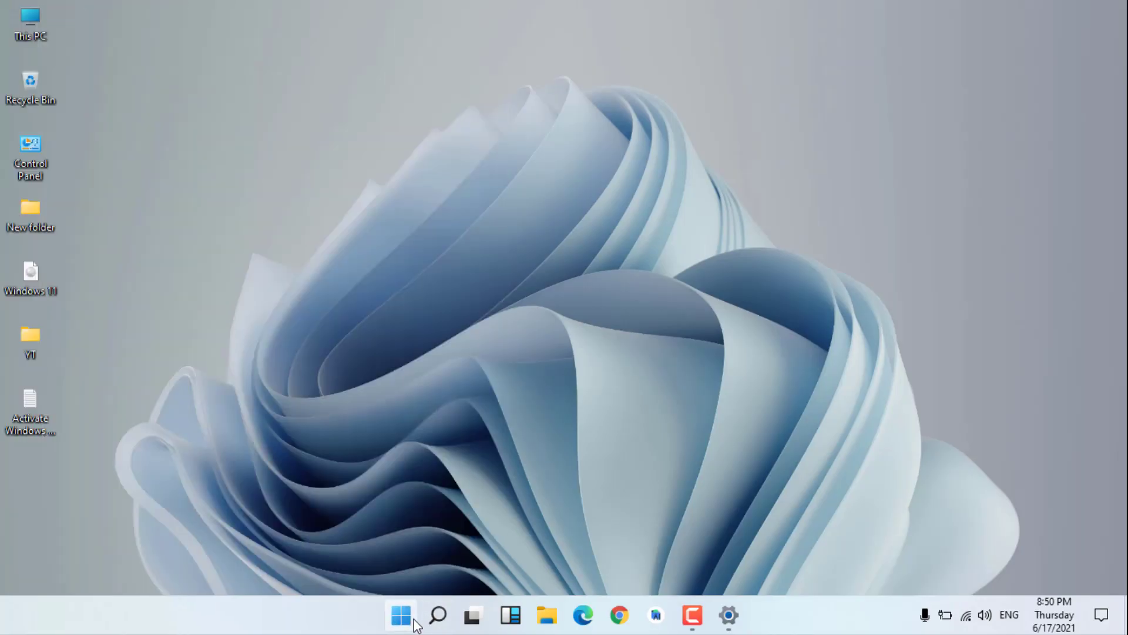
click(415, 622)
click(415, 622)
- Look over the list of available themes in the Themes settings and close the Settings window
click(731, 617)
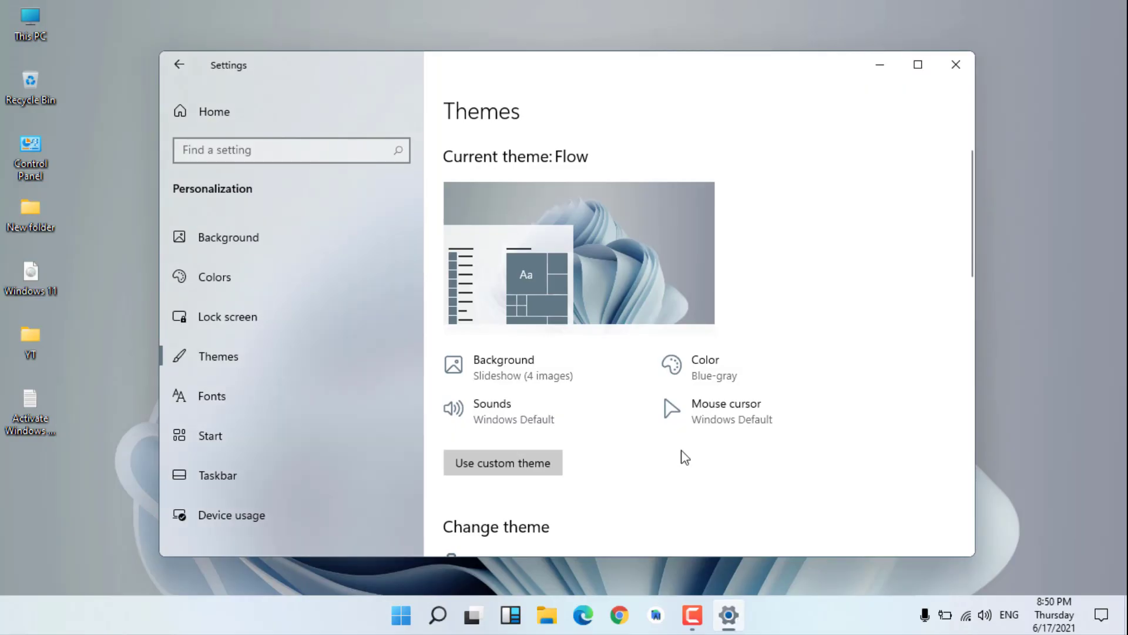
scroll(682, 453, down, 6)
scroll(680, 456, up, 6)
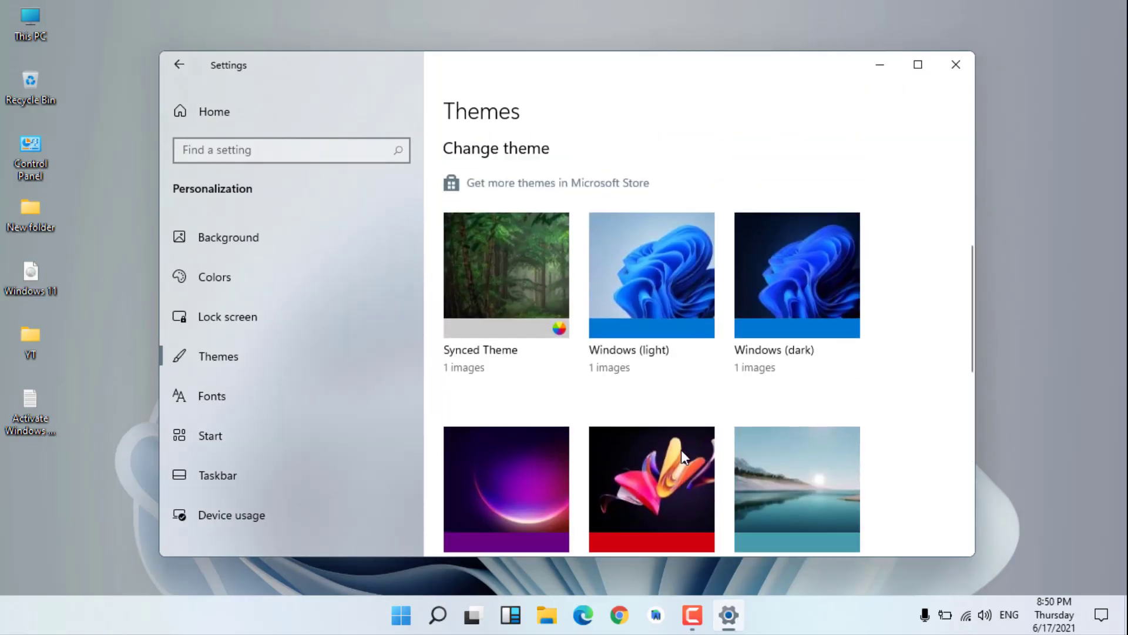
scroll(535, 386, up, 5)
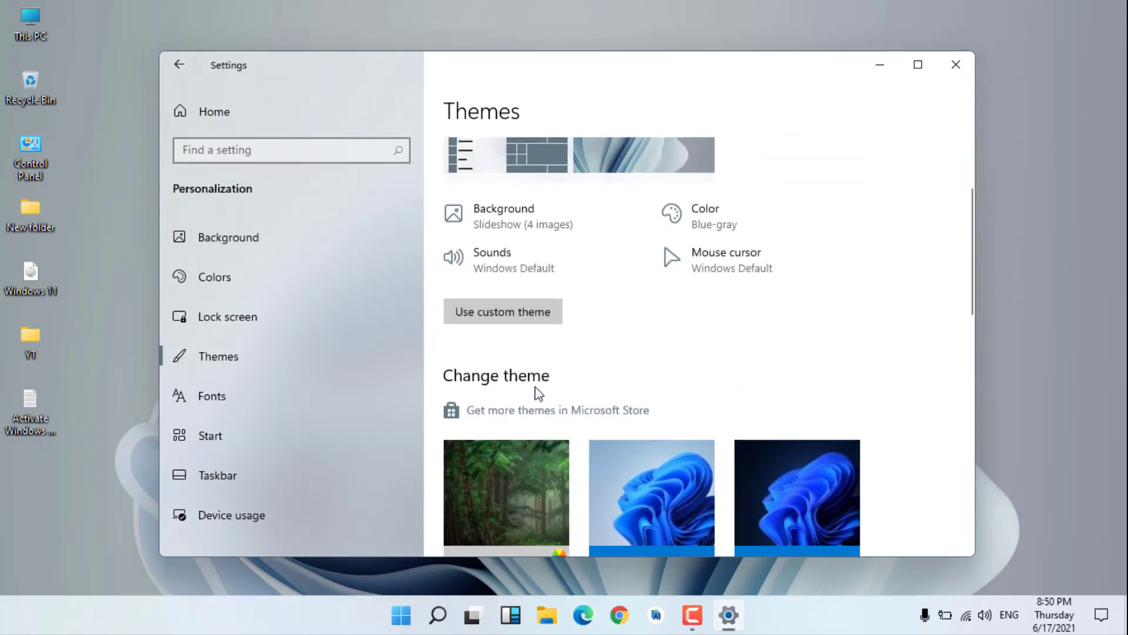
scroll(539, 393, down, 5)
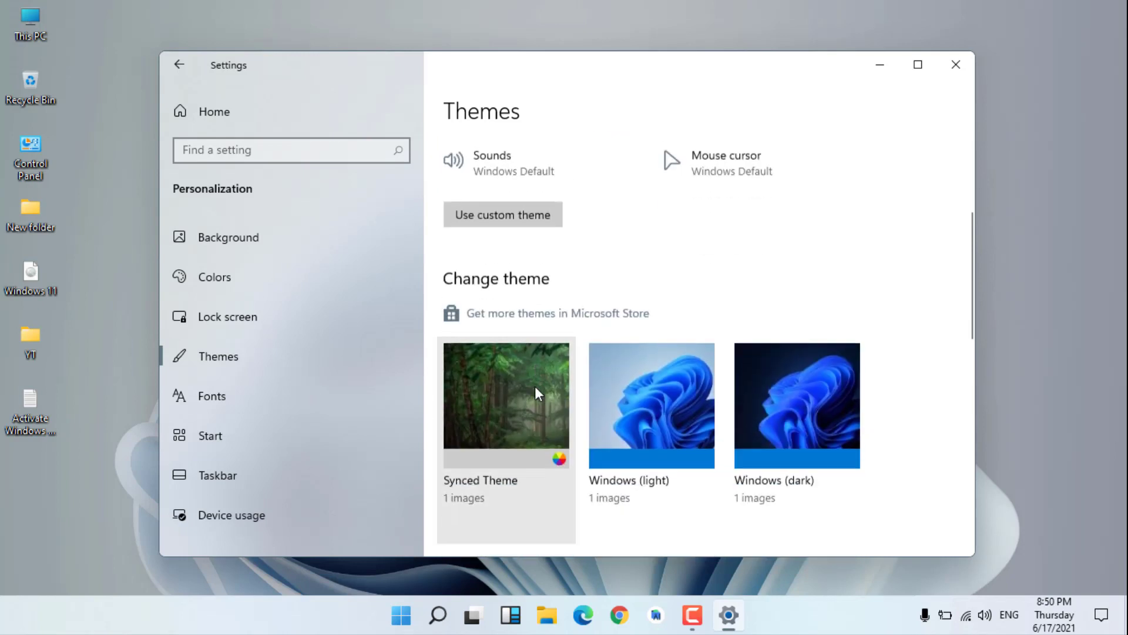
click(955, 71)
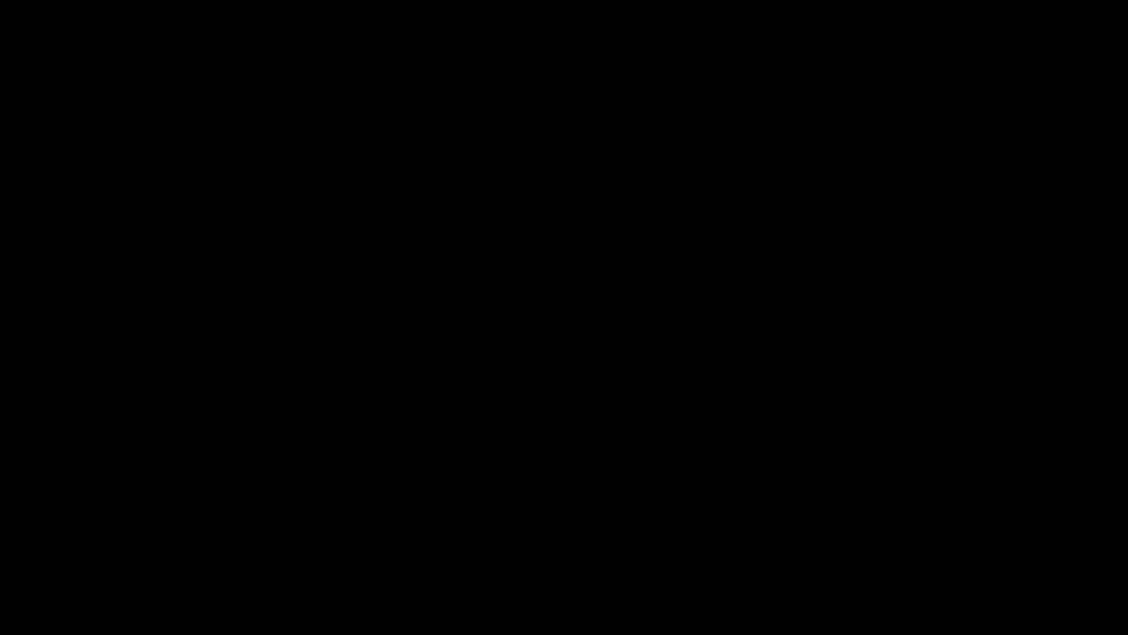